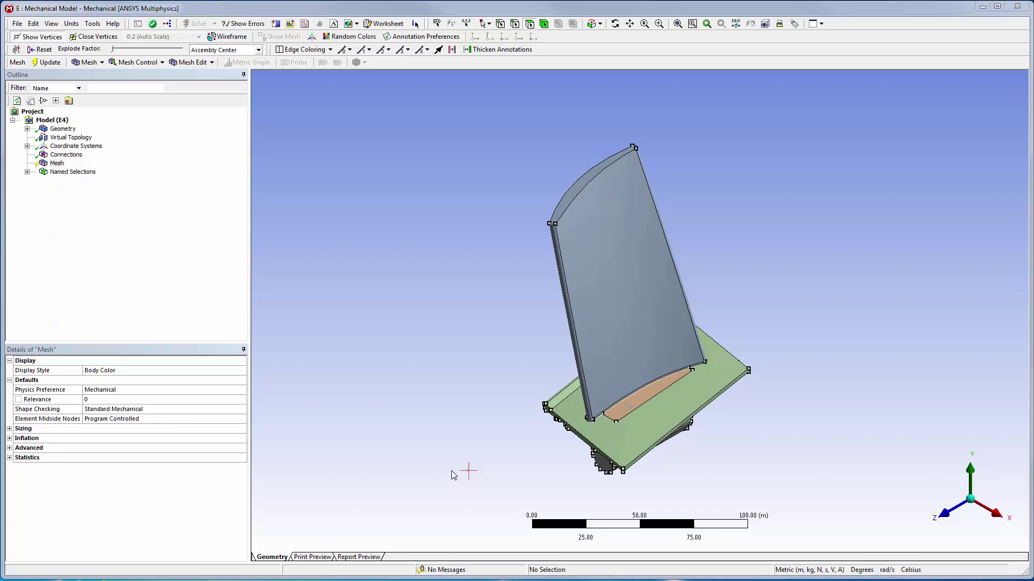
# Hide all bodies except the base platform
pyautogui.click(645, 401)
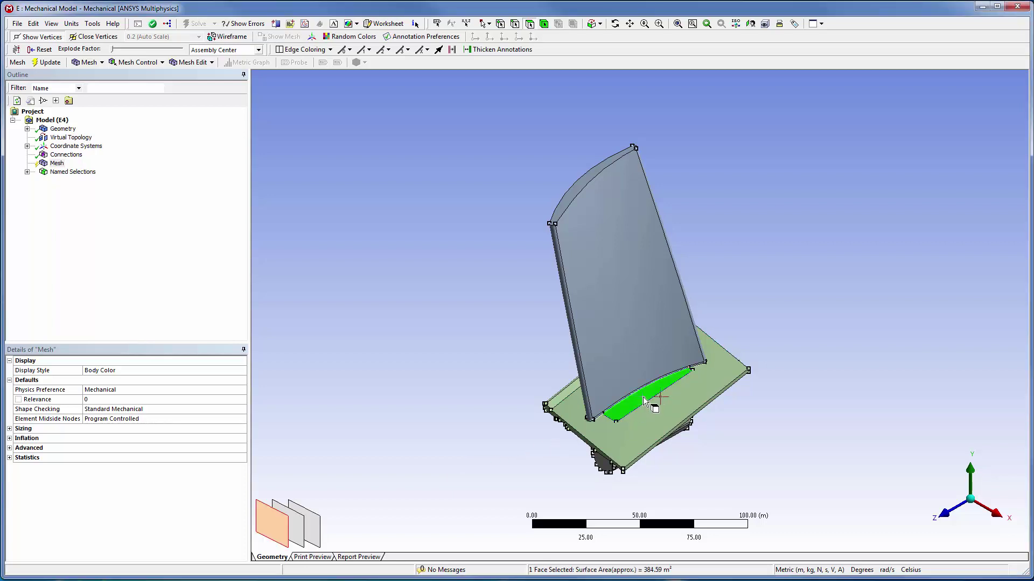
pyautogui.rightClick(643, 398)
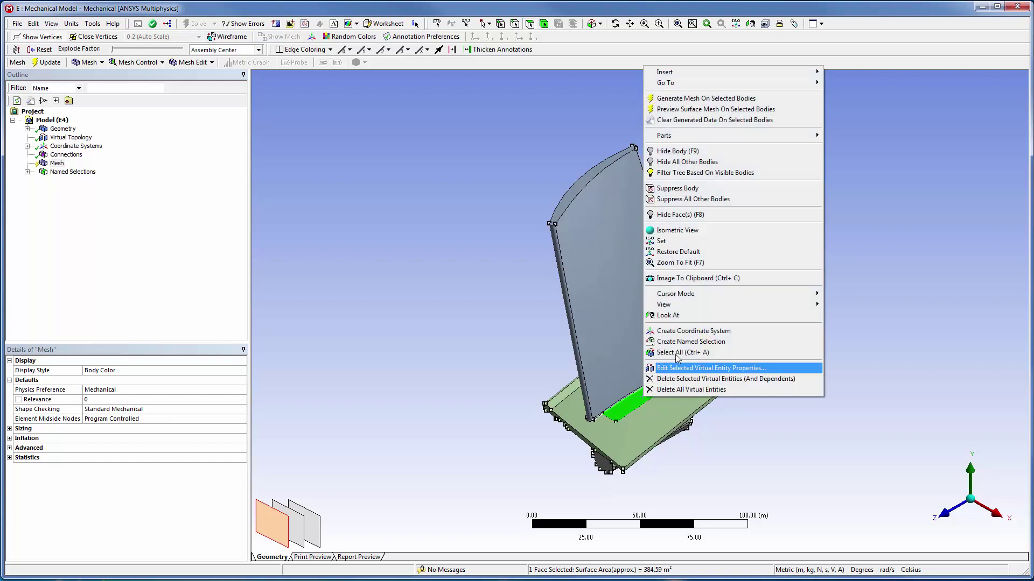
pyautogui.click(696, 163)
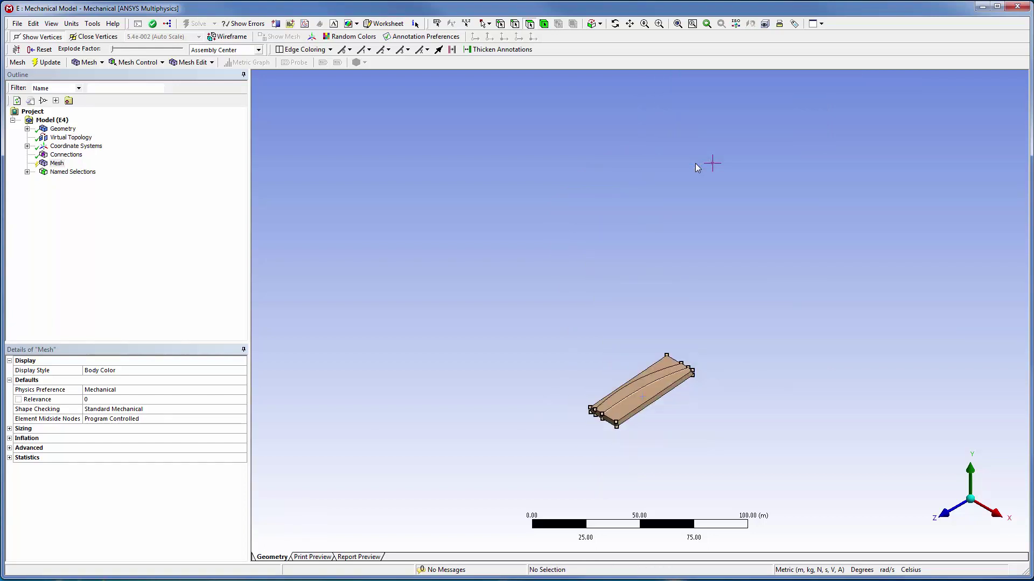
# Box-select the base platform's 12 faces, add a mapped Face Meshing control, then show all bodies
pyautogui.click(489, 25)
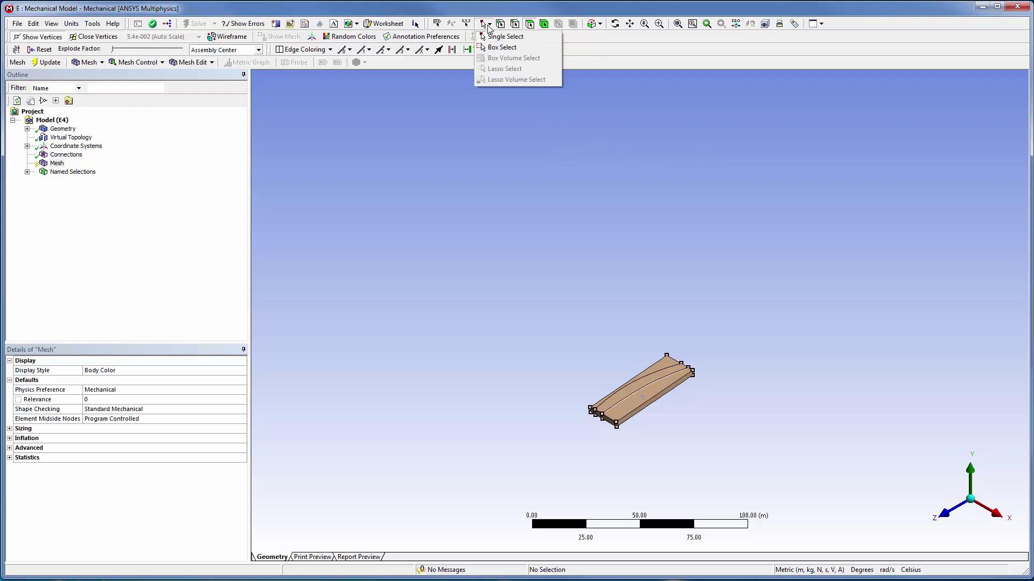
pyautogui.click(501, 48)
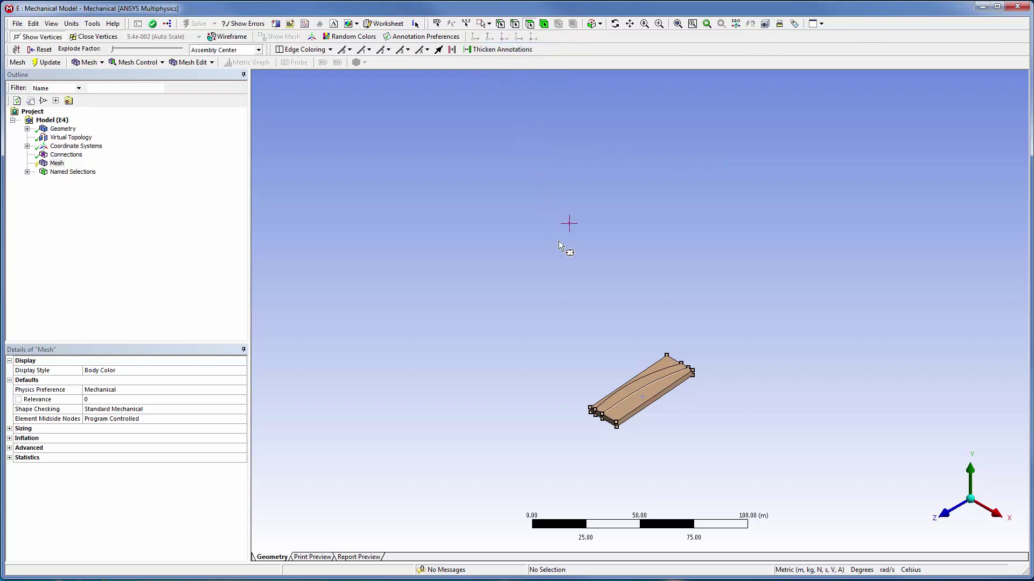
pyautogui.moveTo(557, 341); pyautogui.dragTo(729, 446)
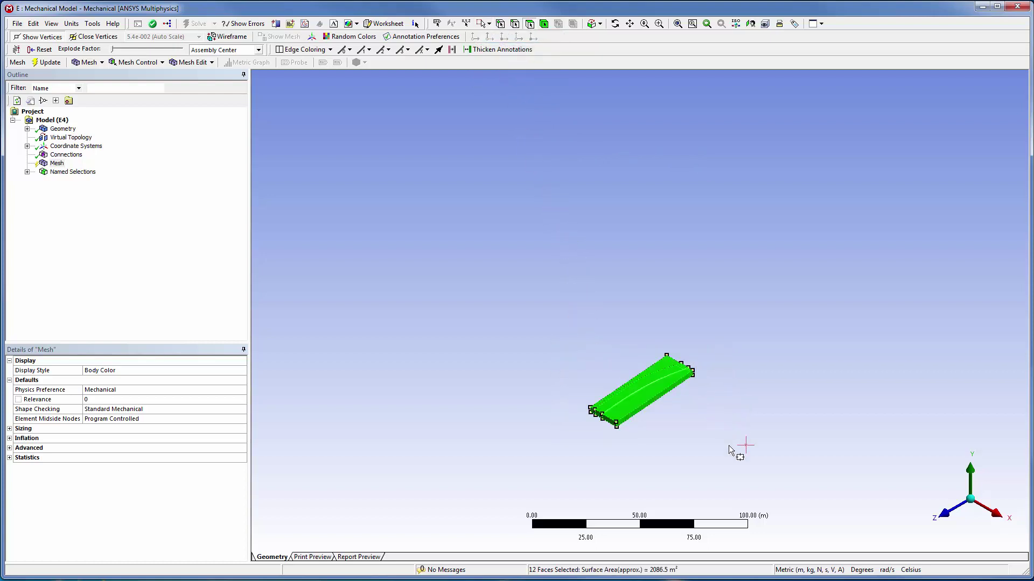
pyautogui.rightClick(622, 407)
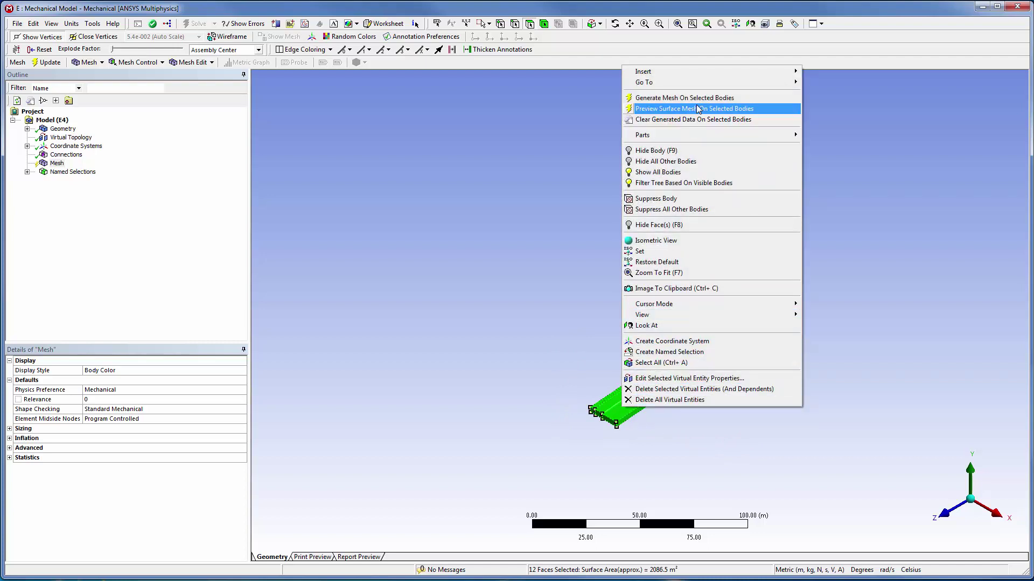
pyautogui.moveTo(703, 74)
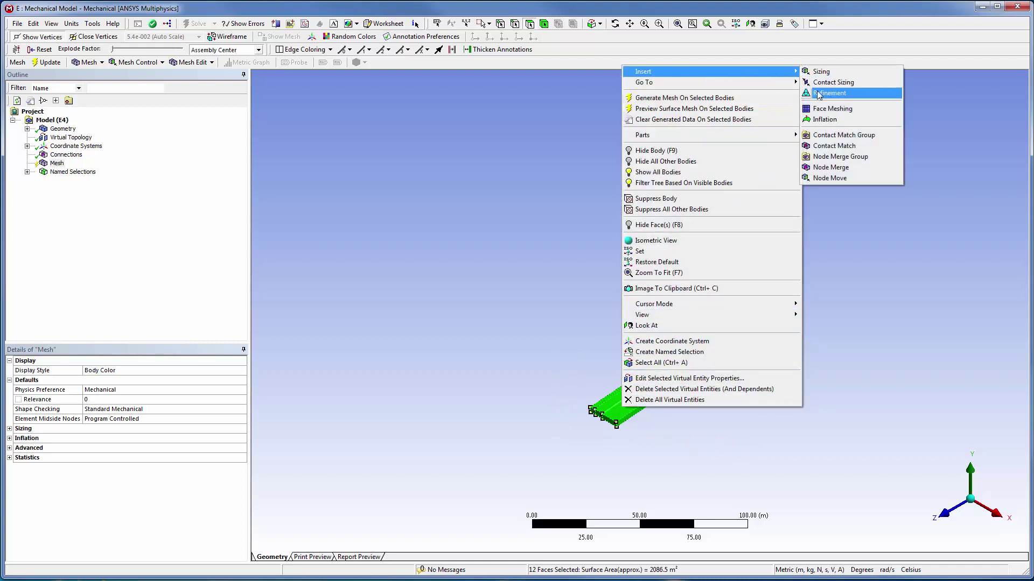
pyautogui.click(824, 109)
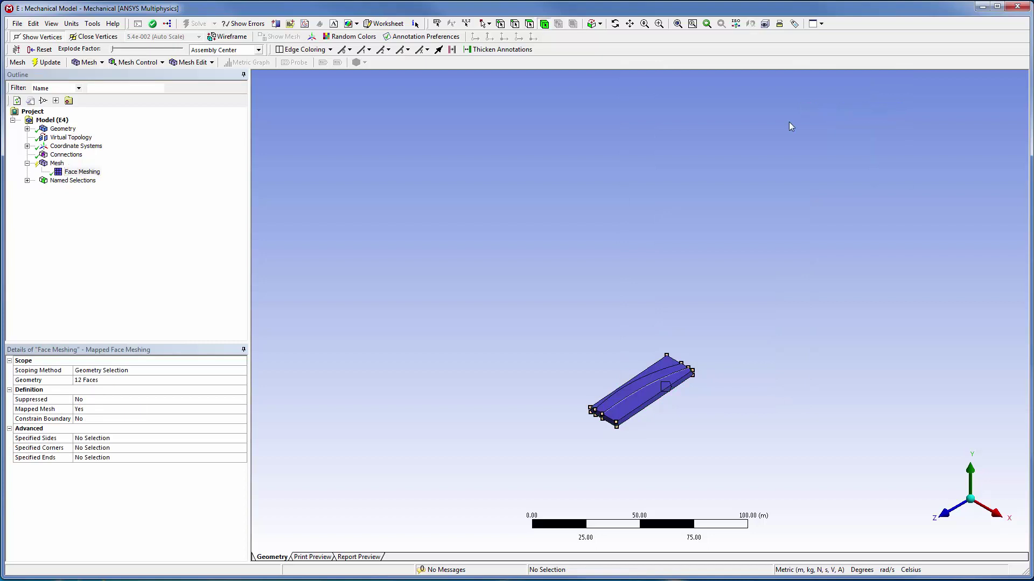
pyautogui.rightClick(822, 107)
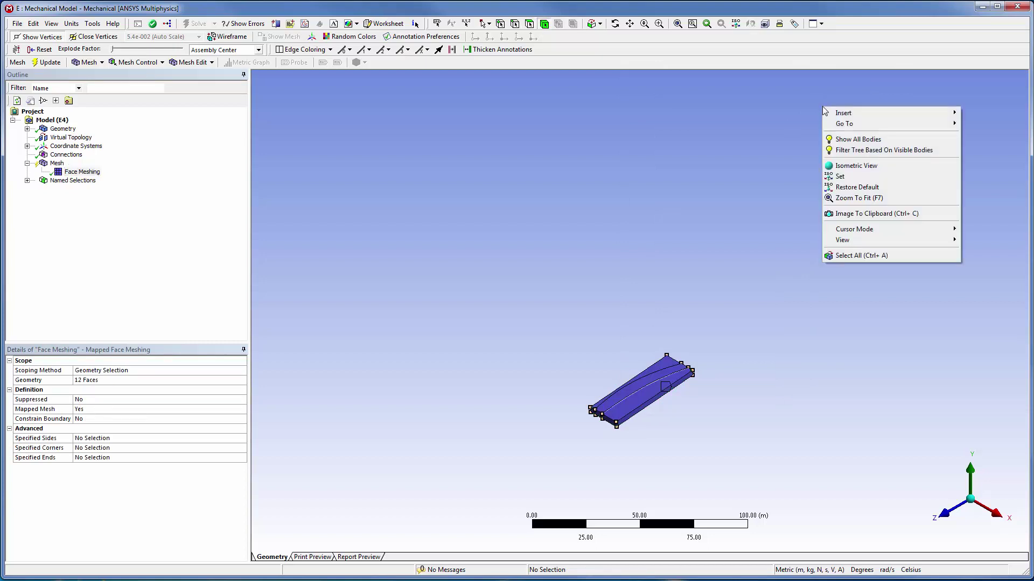
pyautogui.click(859, 140)
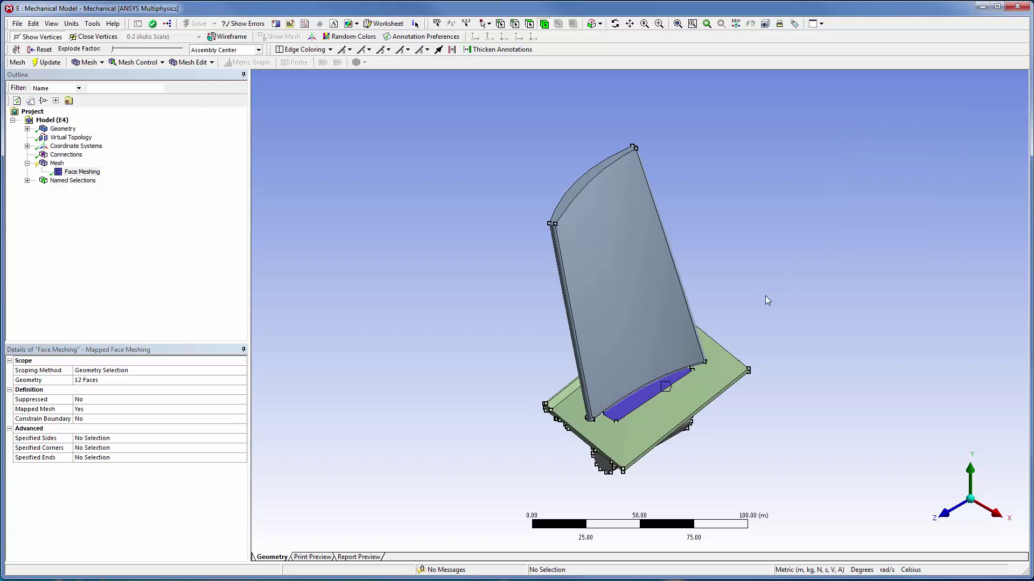
# Hide all bodies except the blade
pyautogui.click(599, 396)
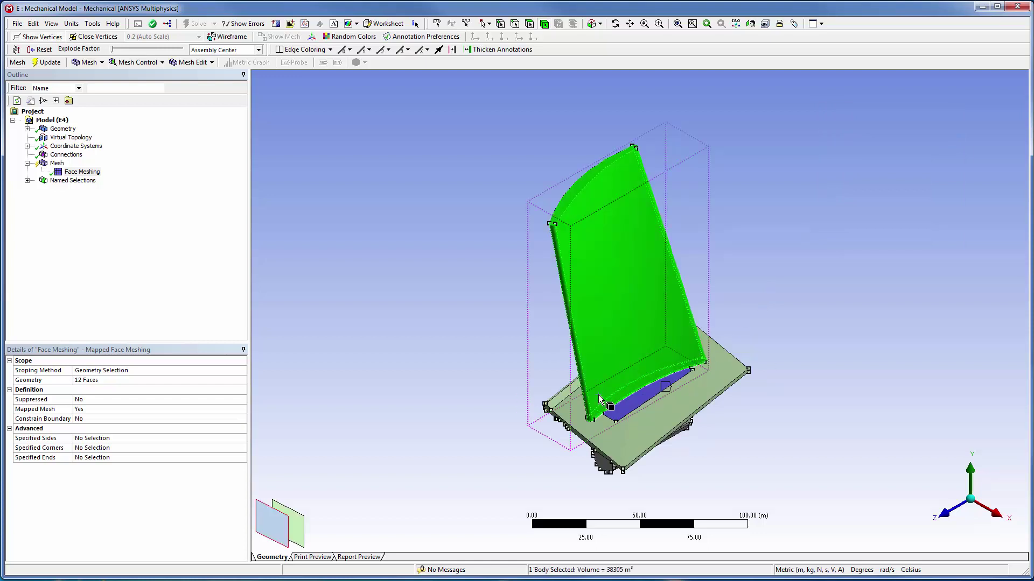
pyautogui.rightClick(599, 395)
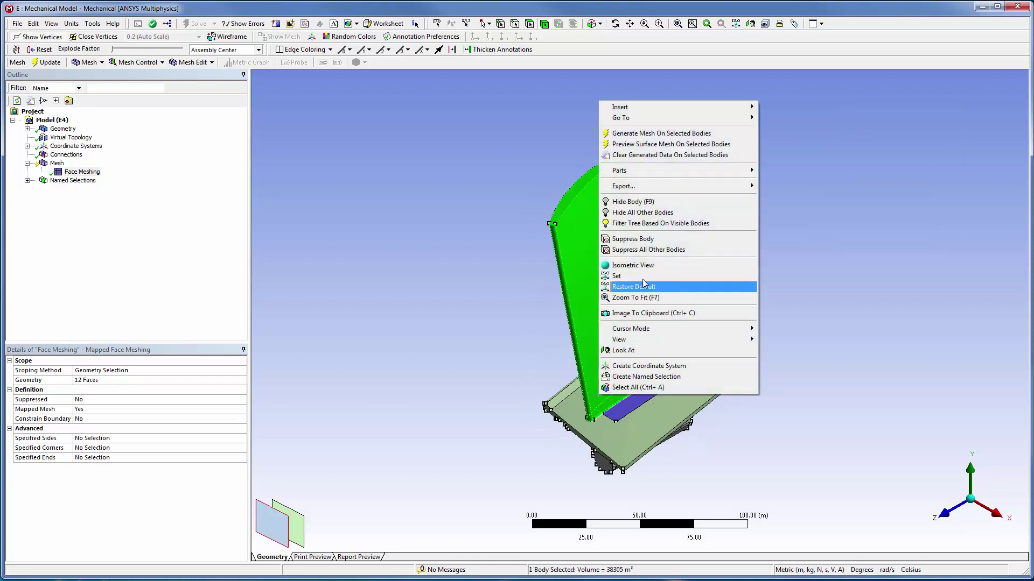
pyautogui.click(657, 215)
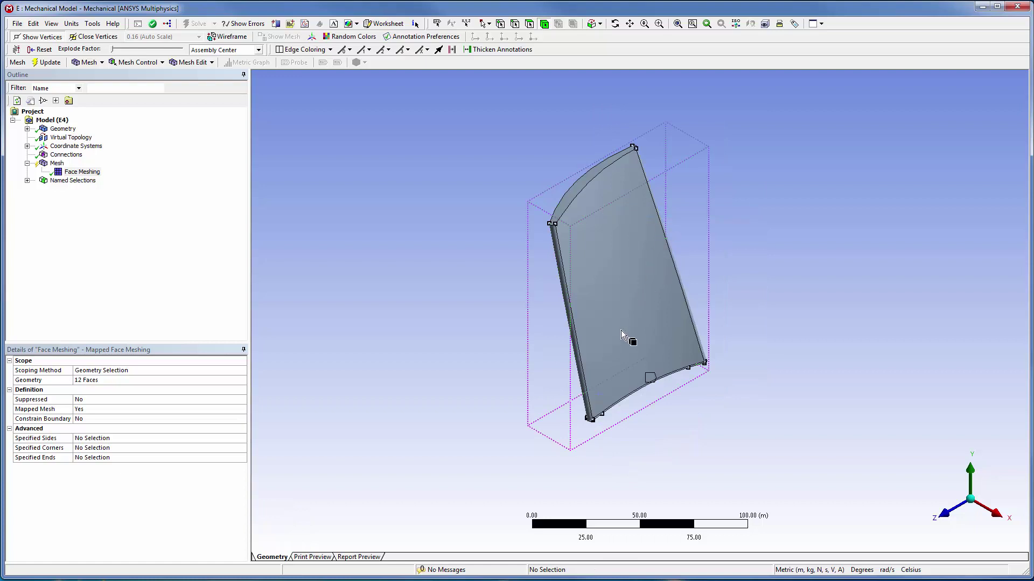
# Add a MultiZone mesh method to the blade with Src/Trg Selection set to Manual Source
pyautogui.click(615, 371)
pyautogui.rightClick(615, 371)
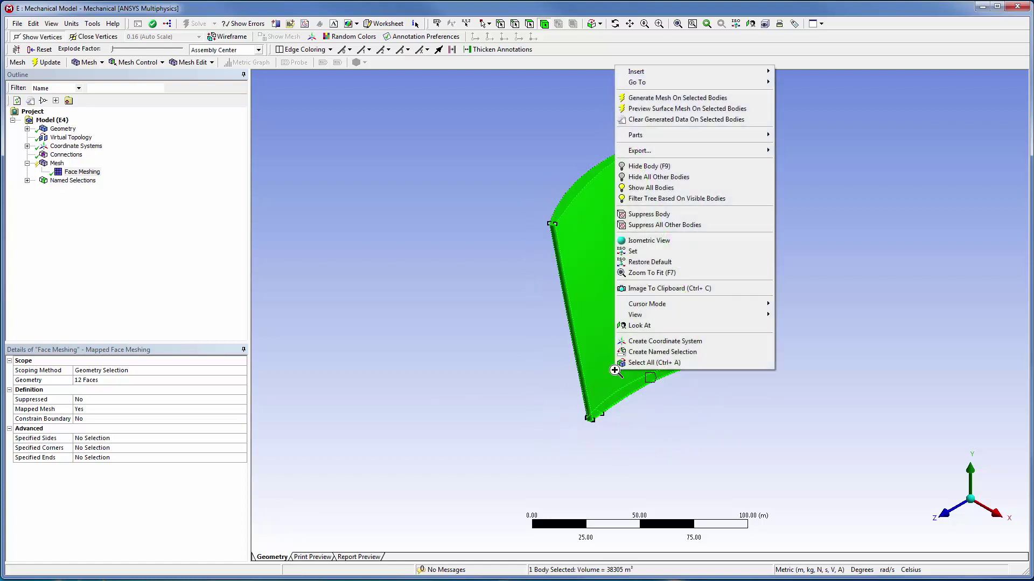
pyautogui.moveTo(700, 71)
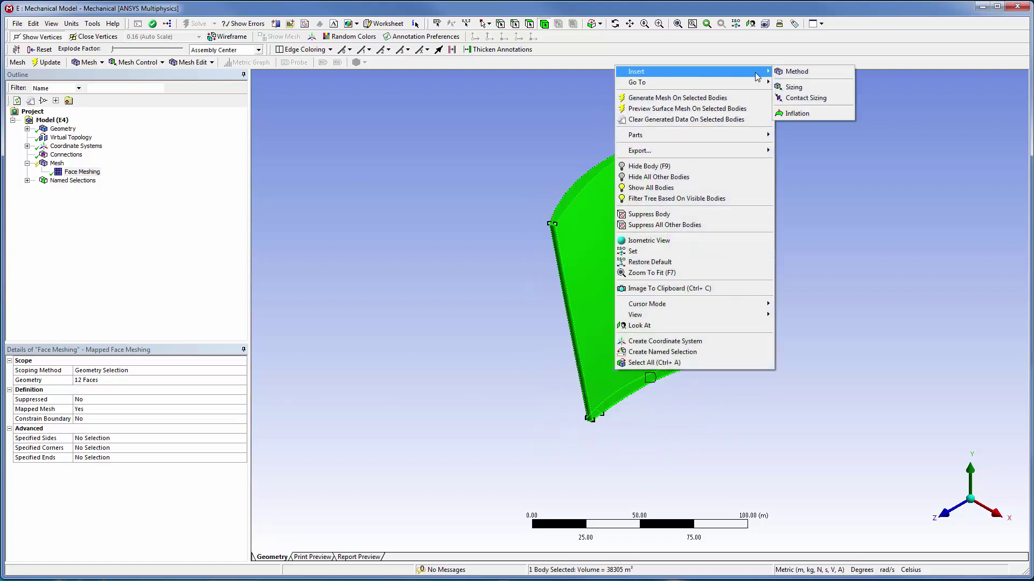
pyautogui.click(785, 72)
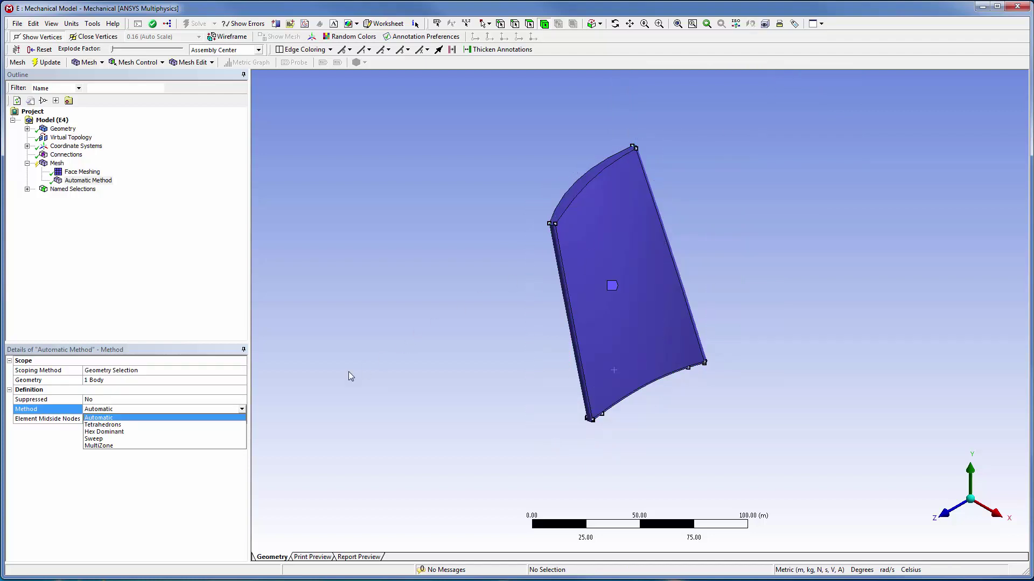
pyautogui.click(143, 446)
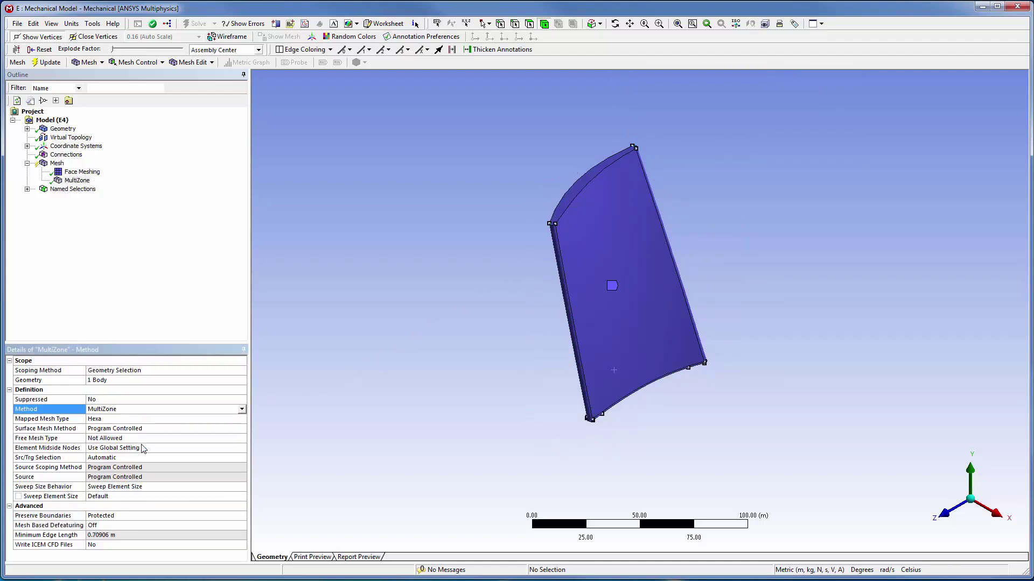
pyautogui.click(146, 458)
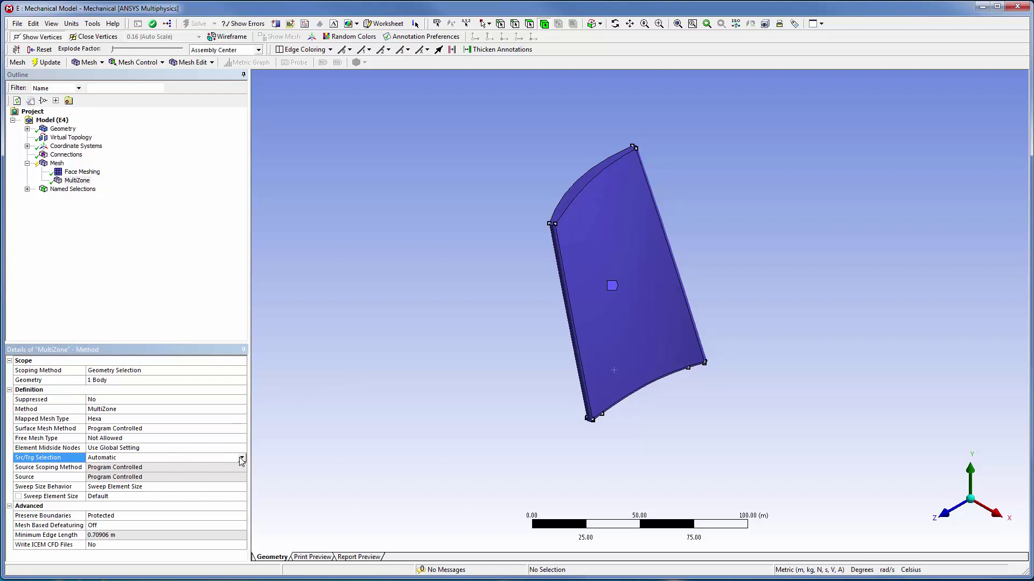
pyautogui.click(241, 458)
pyautogui.click(194, 470)
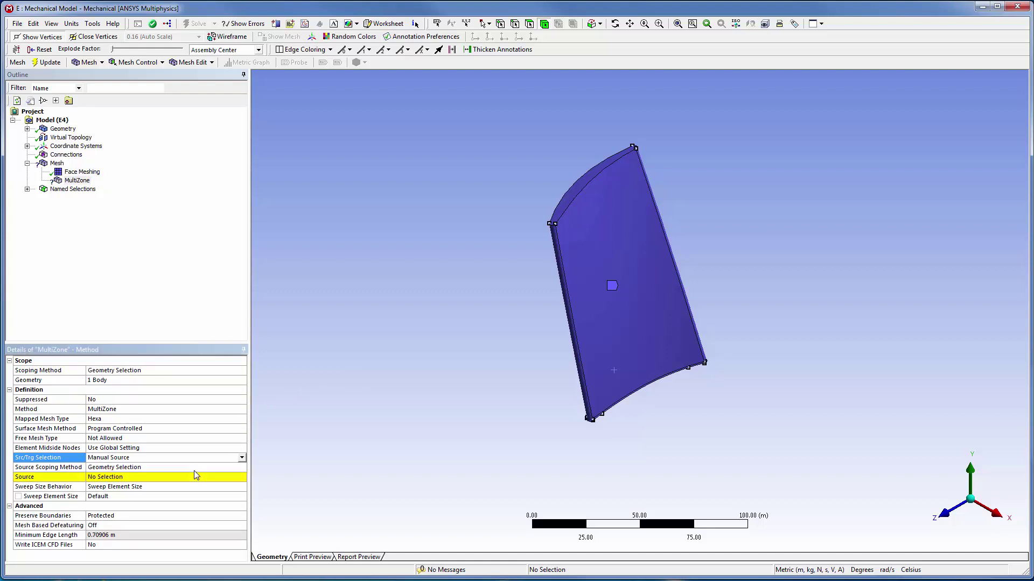
# Assign the four faces along the blade's top edge as the MultiZone source
pyautogui.click(530, 24)
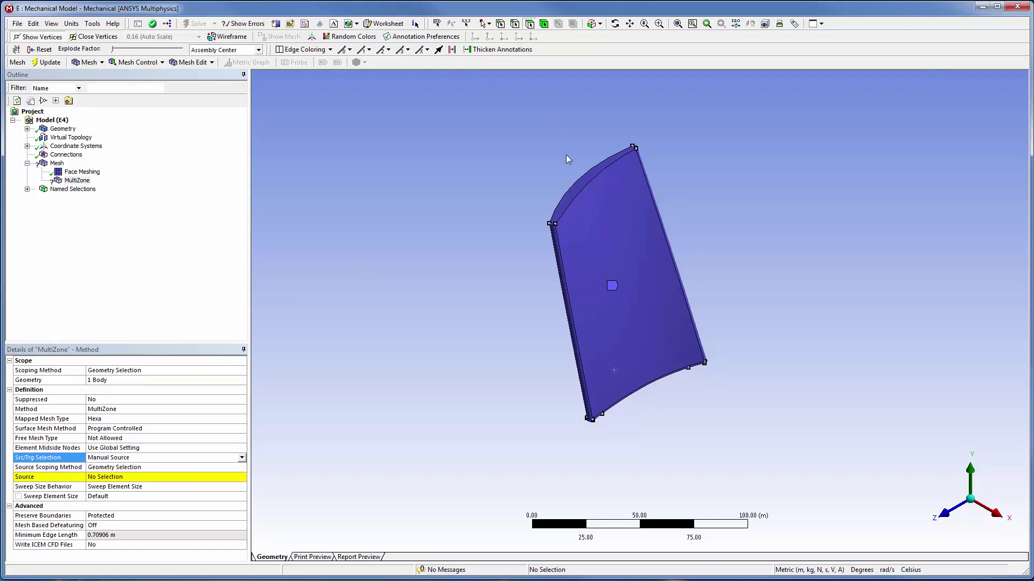
pyautogui.click(576, 186)
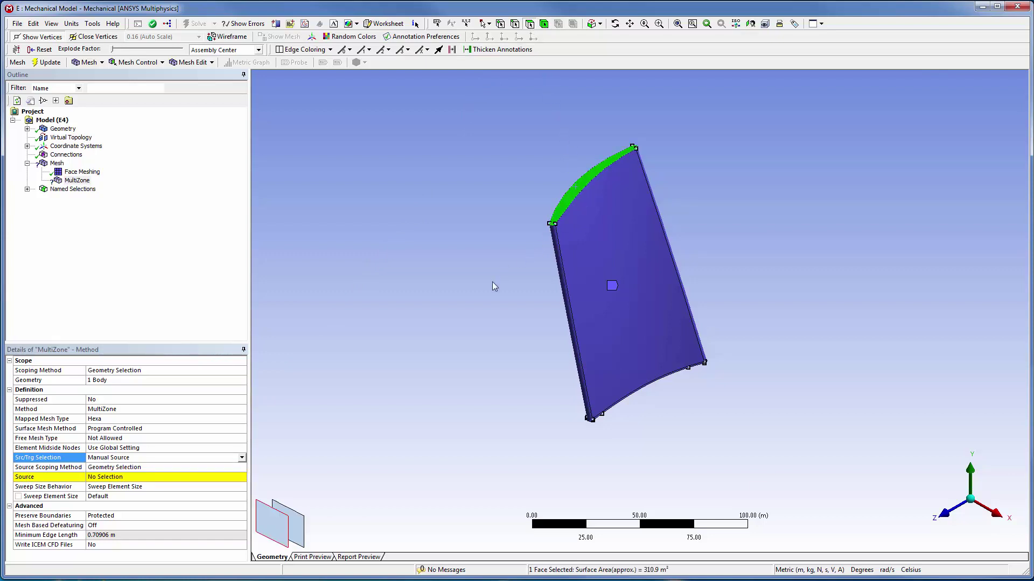
pyautogui.moveTo(492, 292); pyautogui.dragTo(768, 118, button='middle')
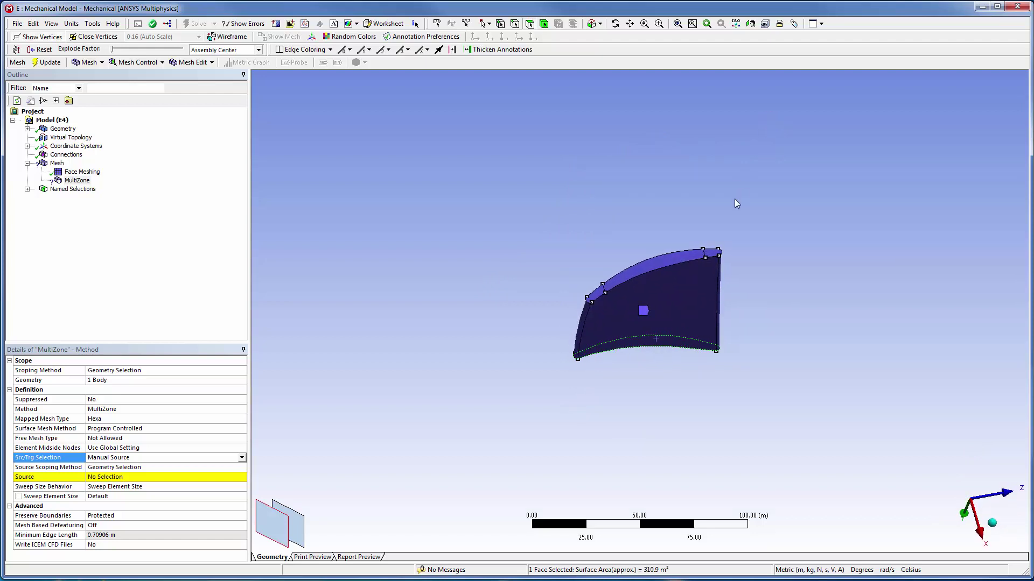
pyautogui.moveTo(720, 253)
pyautogui.mouseDown()
pyautogui.moveTo(674, 255)
pyautogui.moveTo(598, 296)
pyautogui.mouseUp()
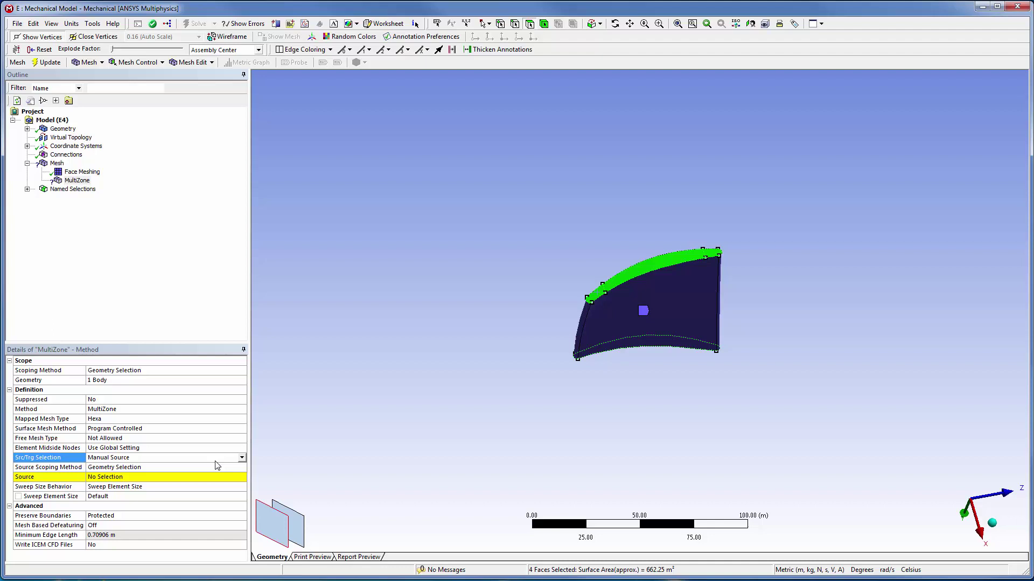
pyautogui.click(166, 479)
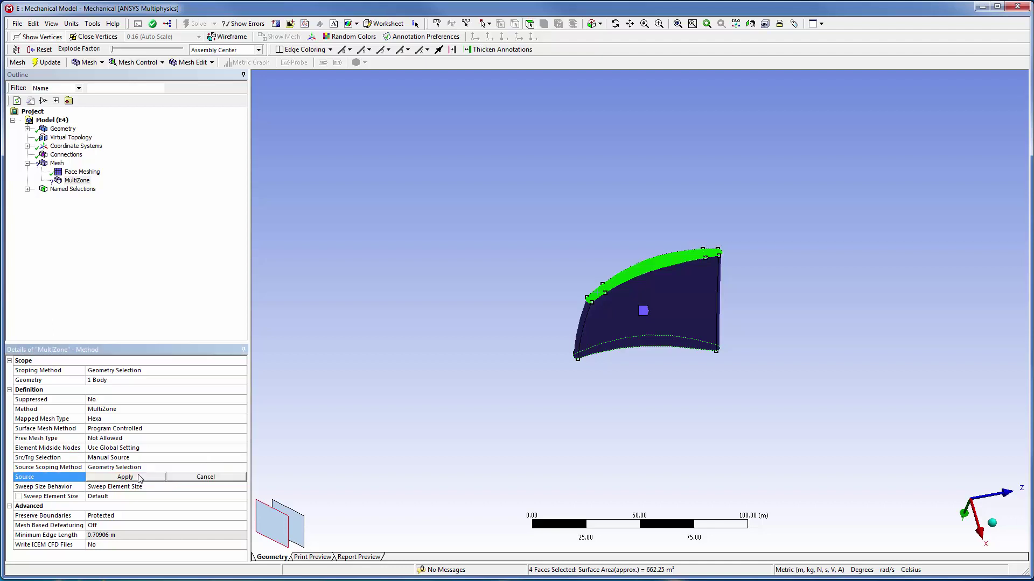
pyautogui.click(140, 477)
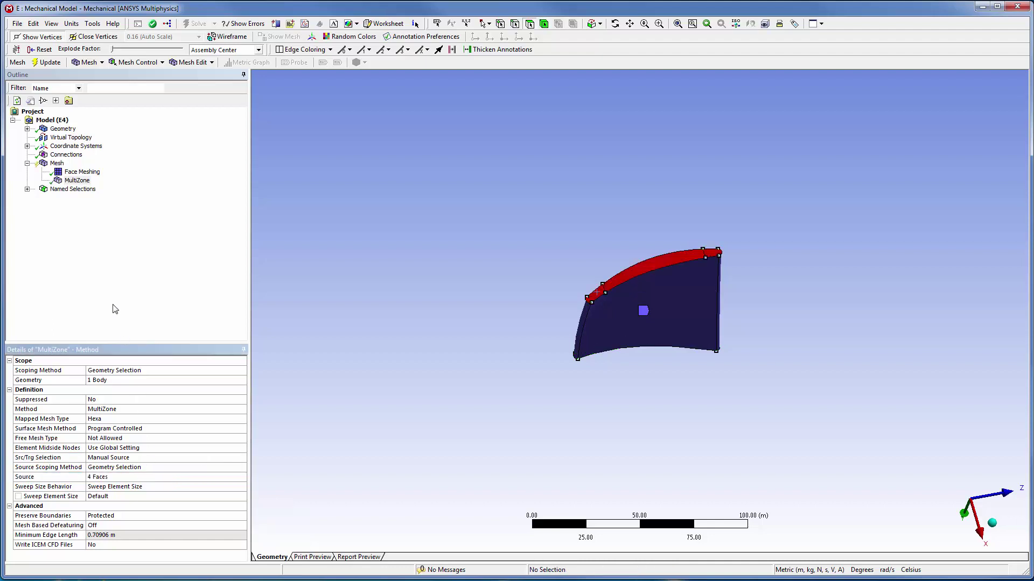
# Inflate the MultiZone method, using the blade's six connected faces as the boundary
pyautogui.click(78, 181)
pyautogui.rightClick(79, 181)
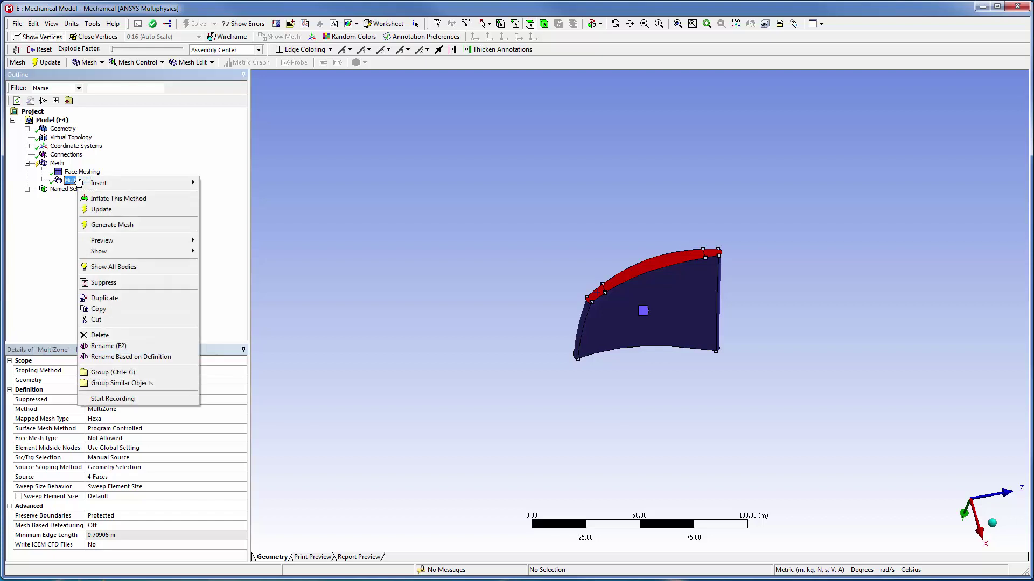
pyautogui.click(113, 199)
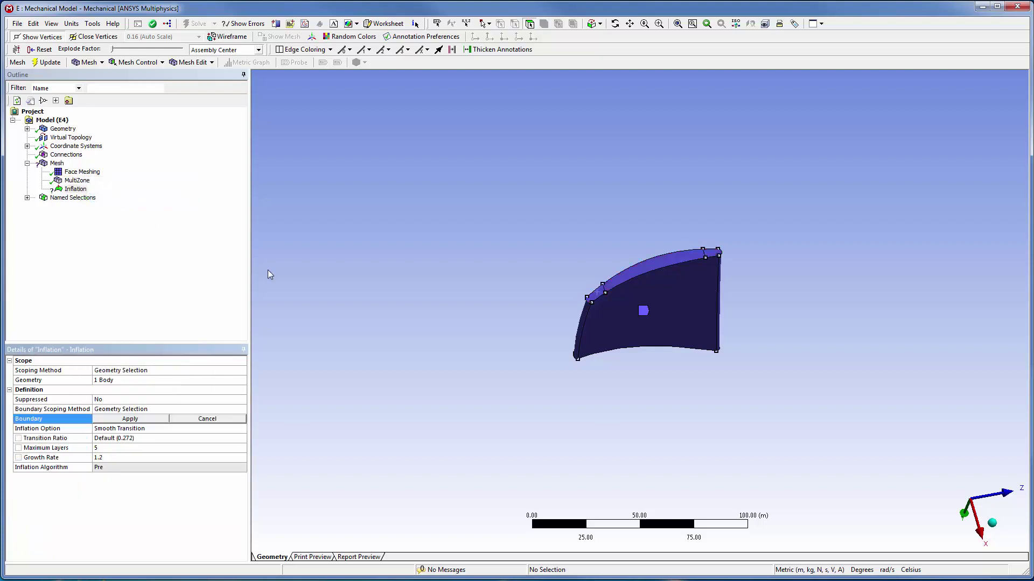
pyautogui.moveTo(474, 336); pyautogui.dragTo(702, 386, button='middle')
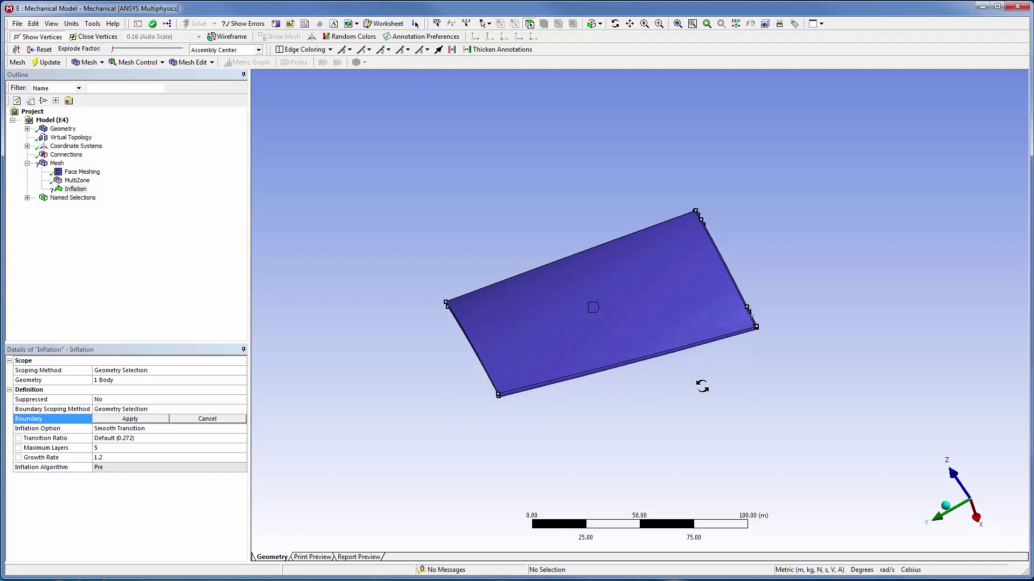
pyautogui.click(622, 295)
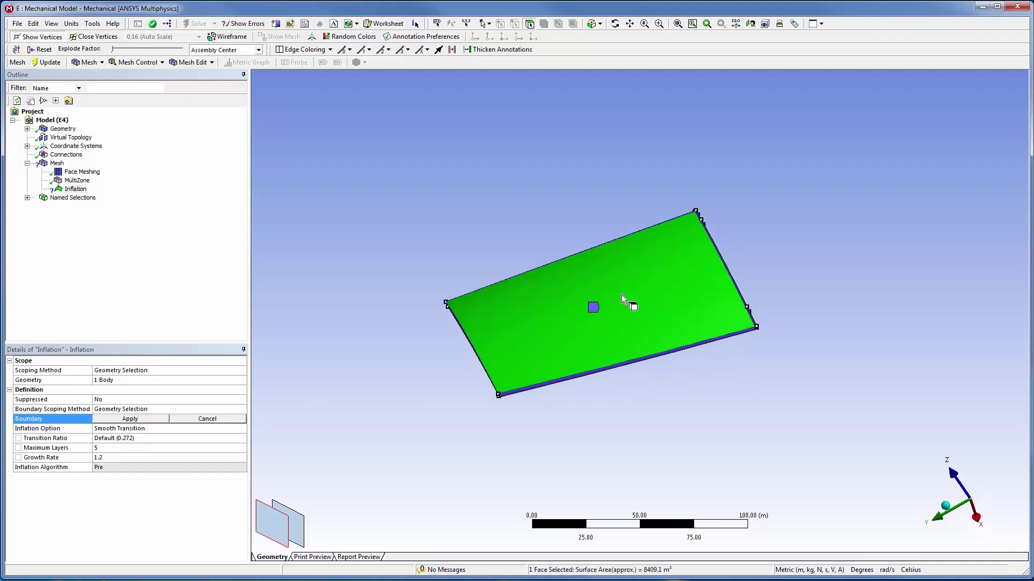
pyautogui.click(599, 23)
pyautogui.click(604, 49)
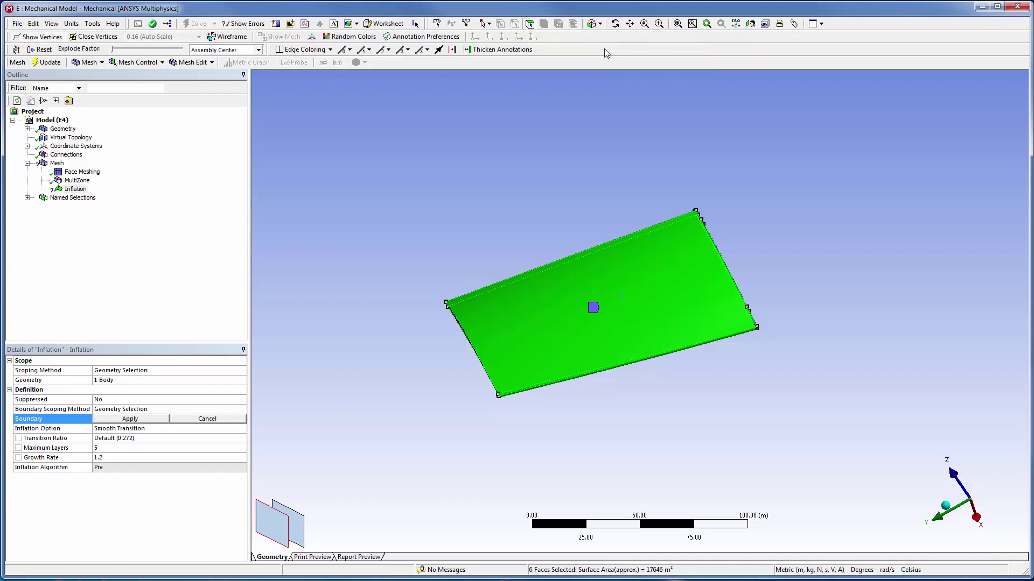
pyautogui.click(146, 421)
# Set inflation Maximum Layers to 3, show all bodies, and switch to isometric view
pyautogui.click(132, 451)
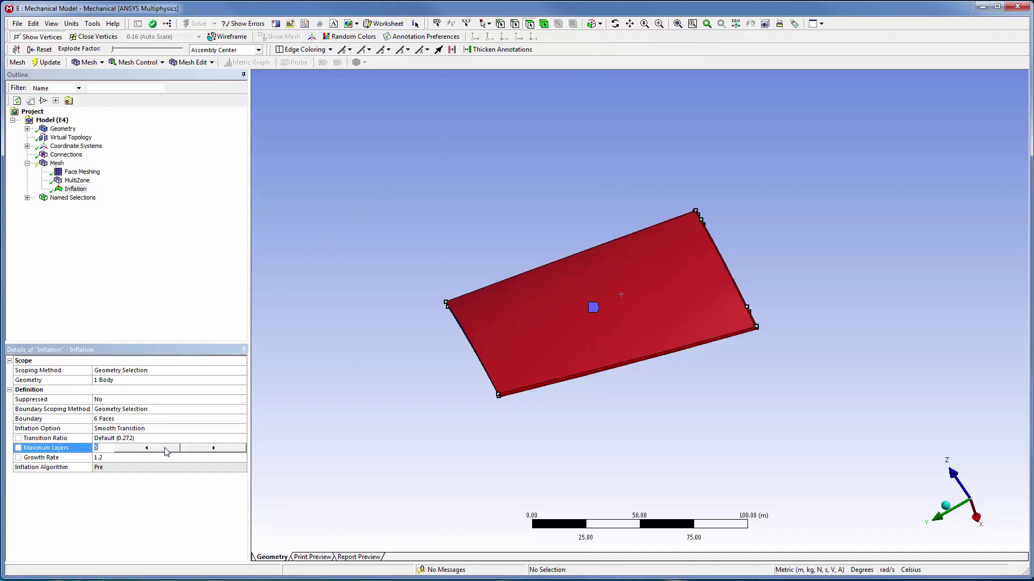
pyautogui.click(168, 452)
pyautogui.press('Return')
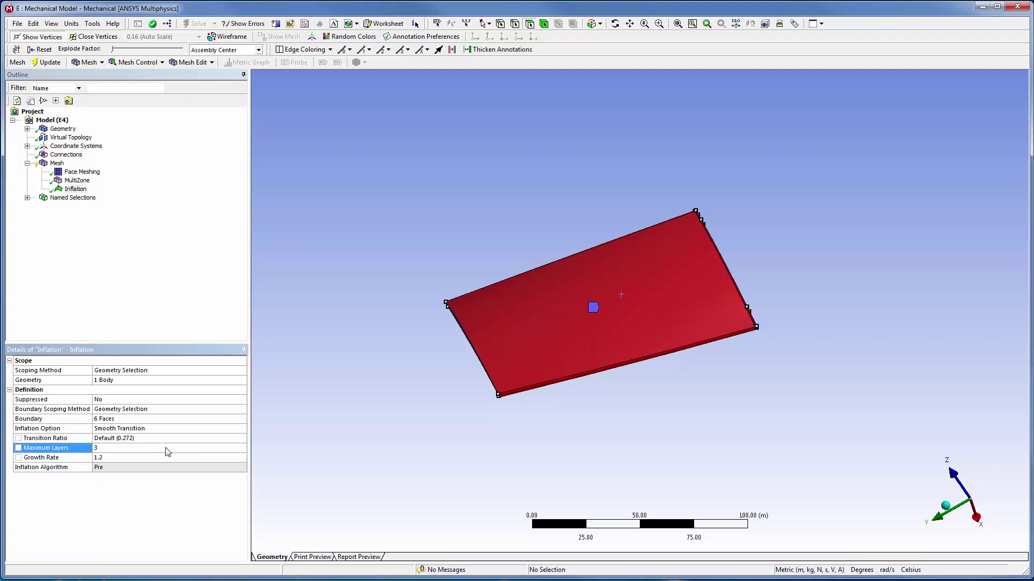
pyautogui.rightClick(442, 417)
pyautogui.click(484, 449)
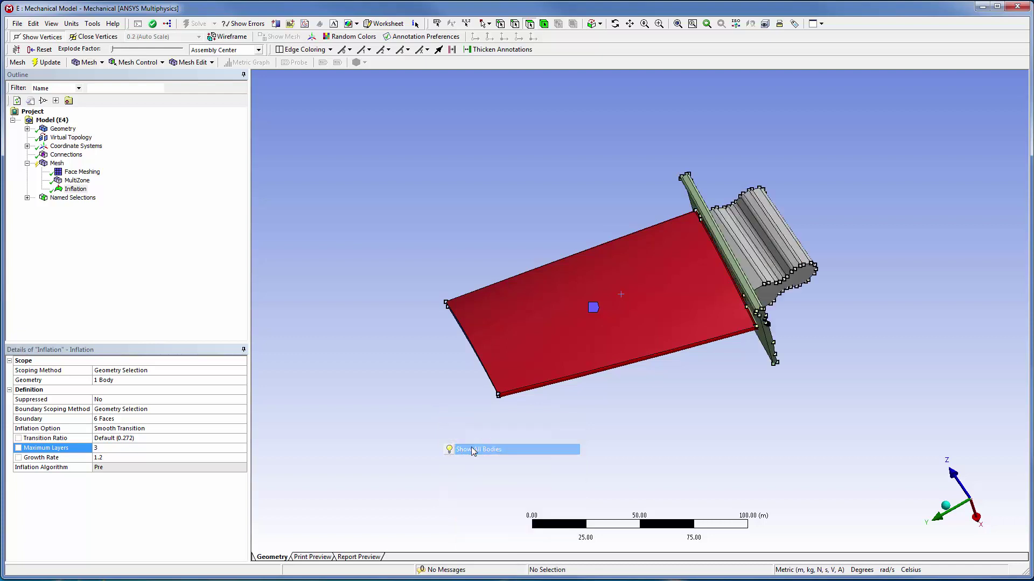
pyautogui.click(945, 506)
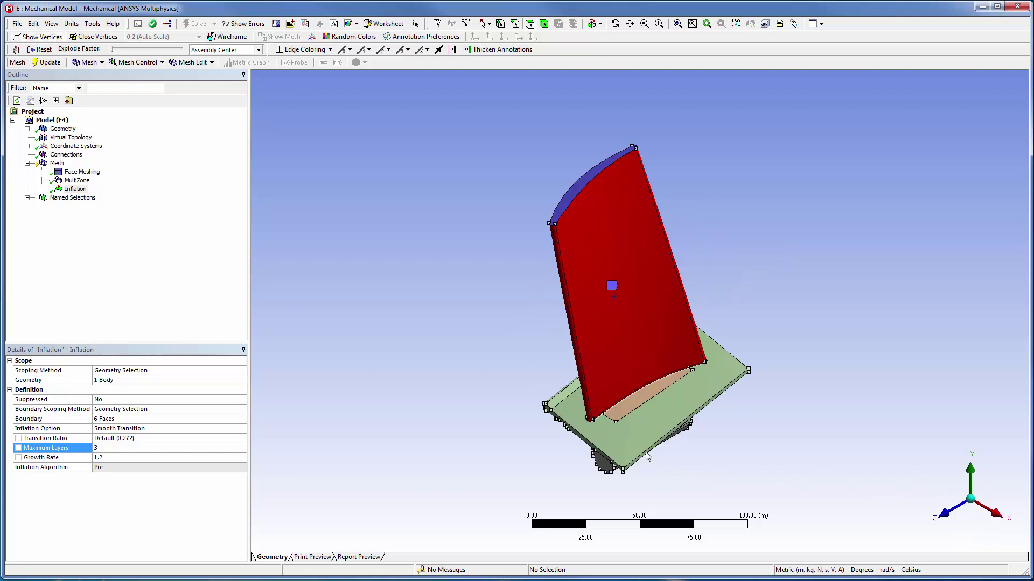
# Hide all bodies except the base plate
pyautogui.click(619, 434)
pyautogui.rightClick(625, 455)
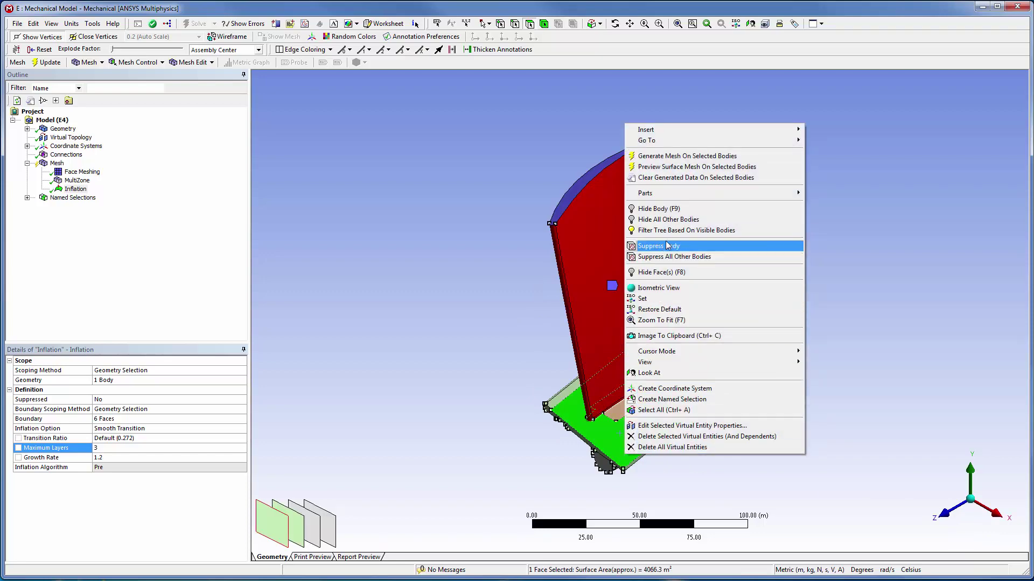
pyautogui.click(670, 219)
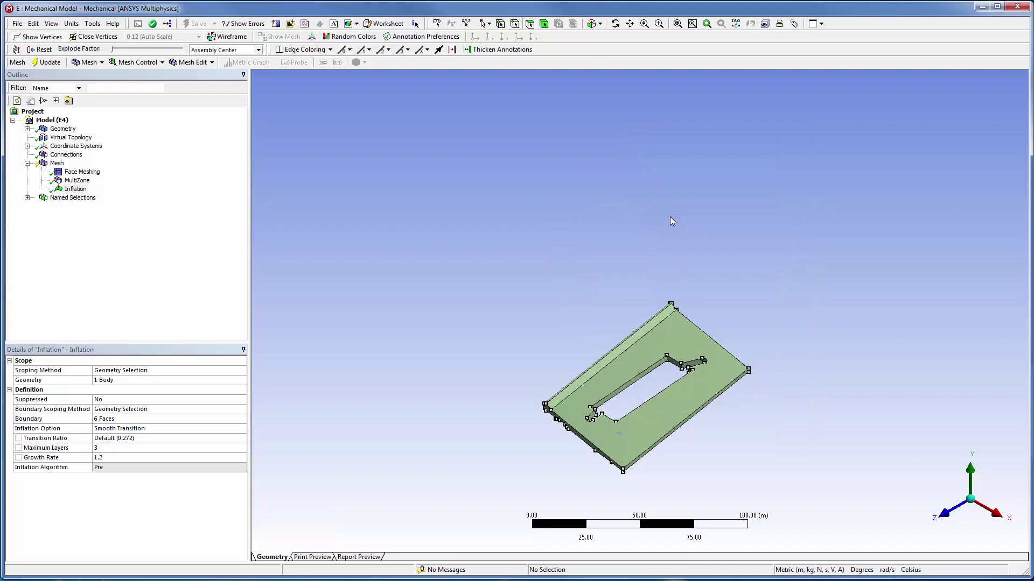
# Add a MultiZone method to the base plate body with Free Mesh Type Hexa Dominant
pyautogui.click(543, 24)
pyautogui.click(629, 461)
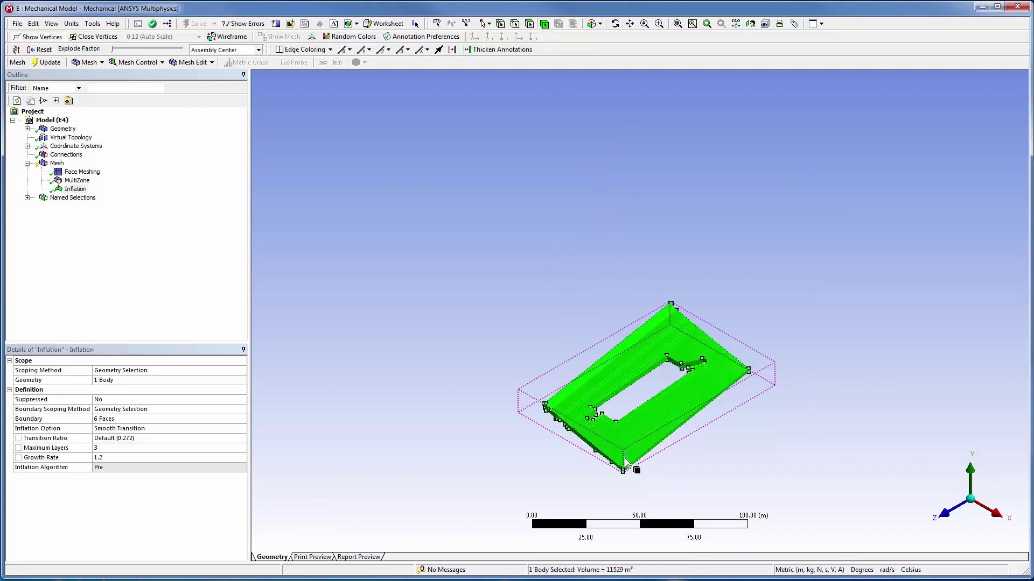
pyautogui.rightClick(627, 464)
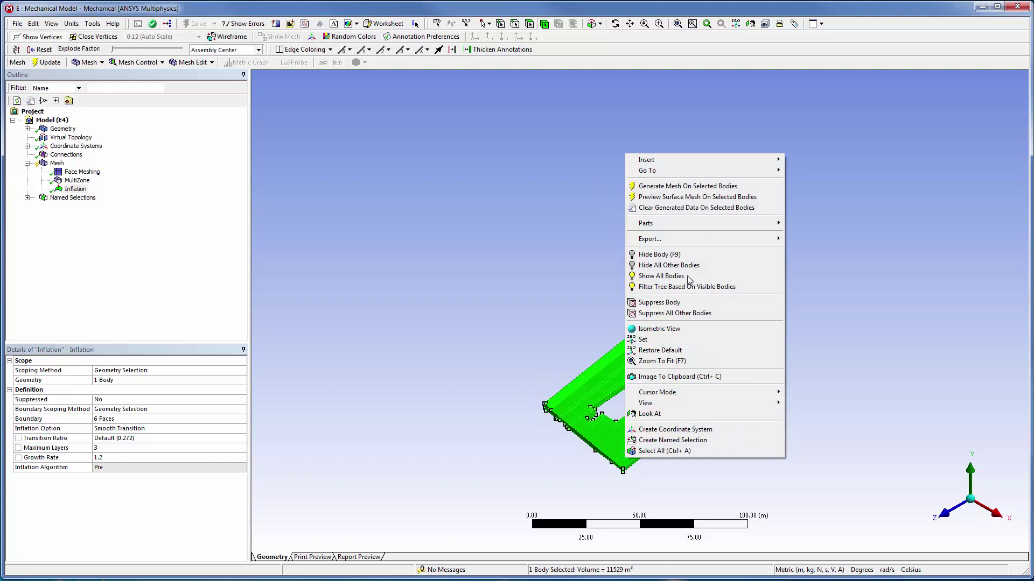
pyautogui.moveTo(708, 161)
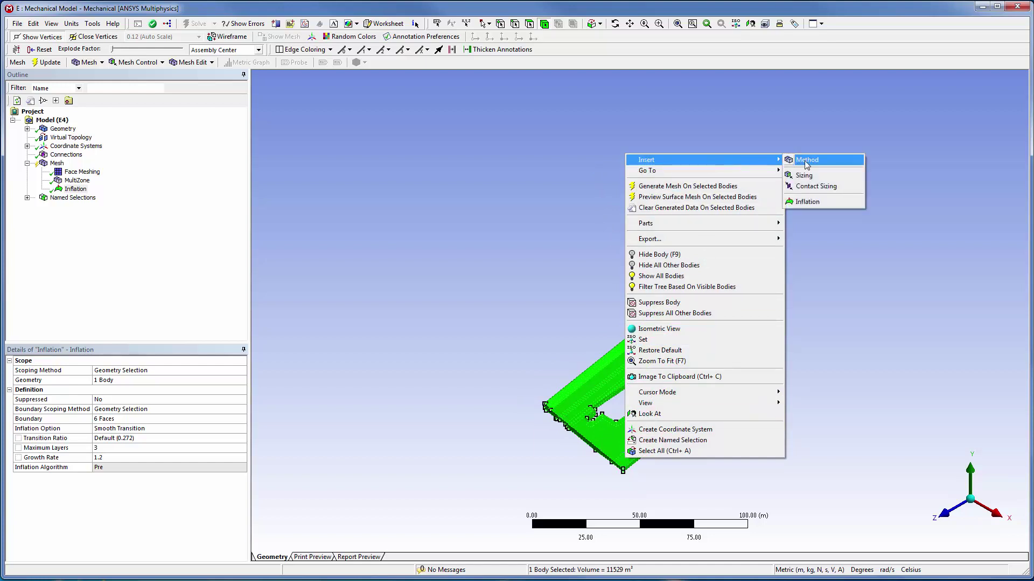
pyautogui.click(804, 160)
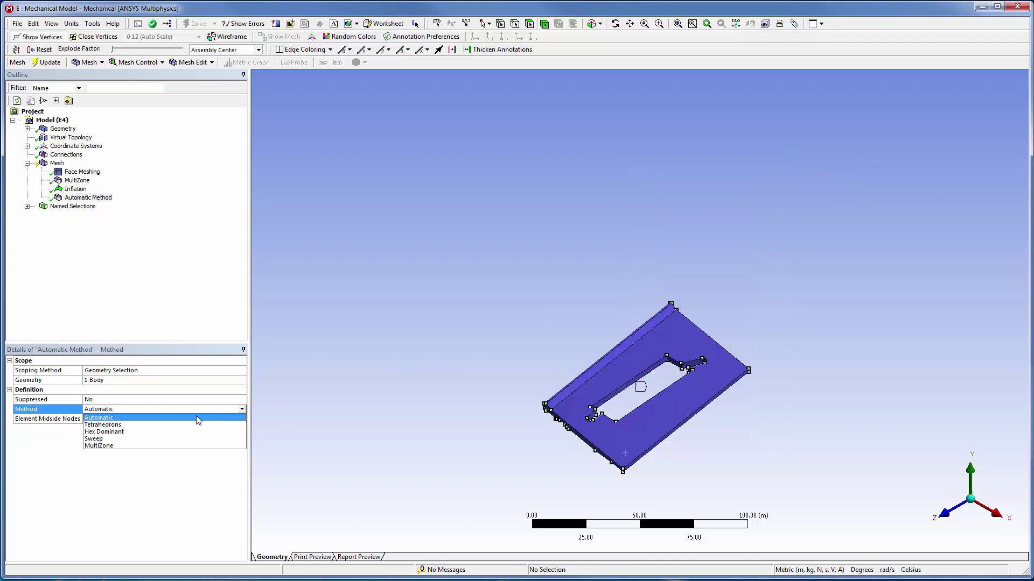
pyautogui.click(118, 446)
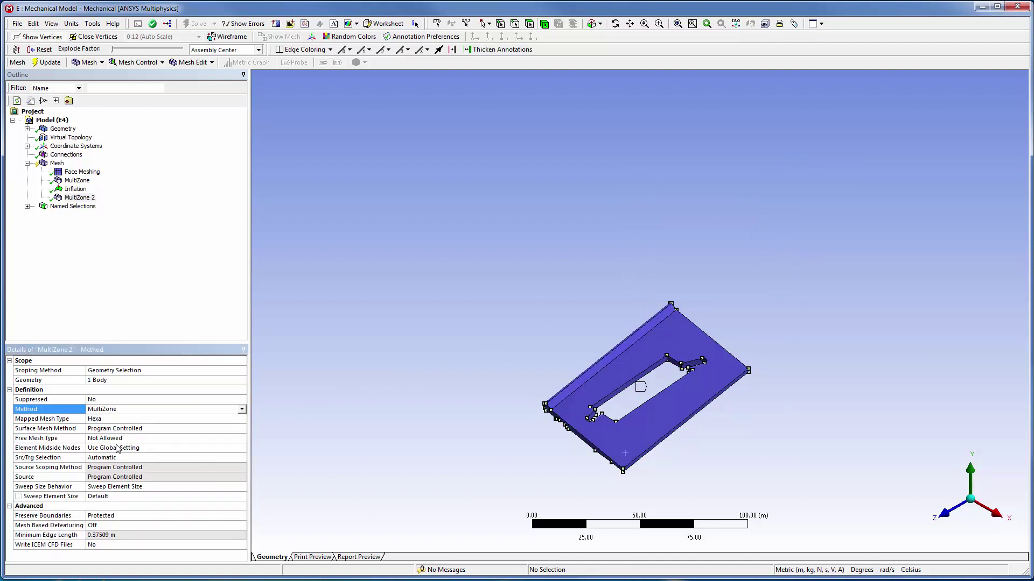
pyautogui.click(138, 439)
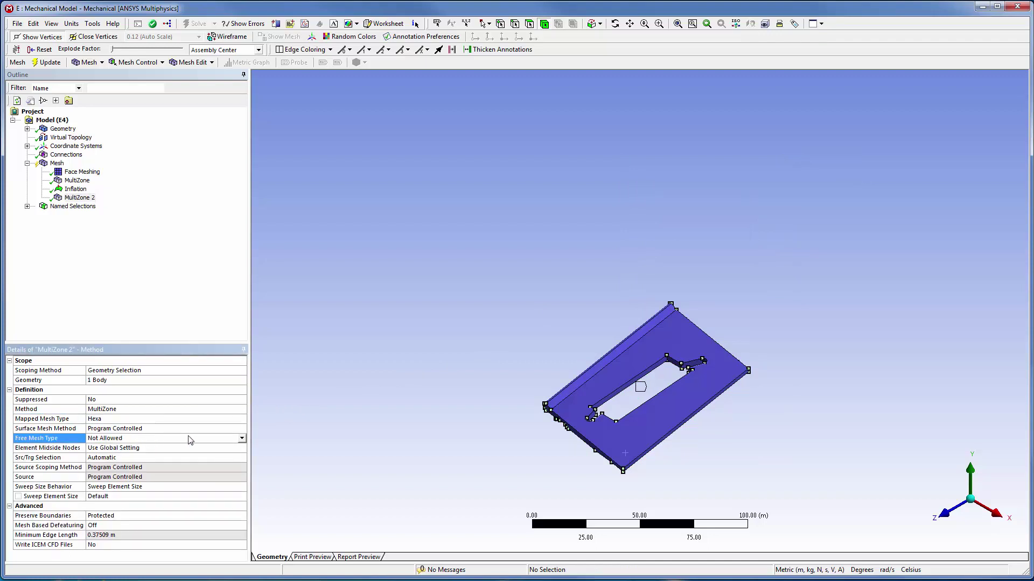
pyautogui.click(242, 438)
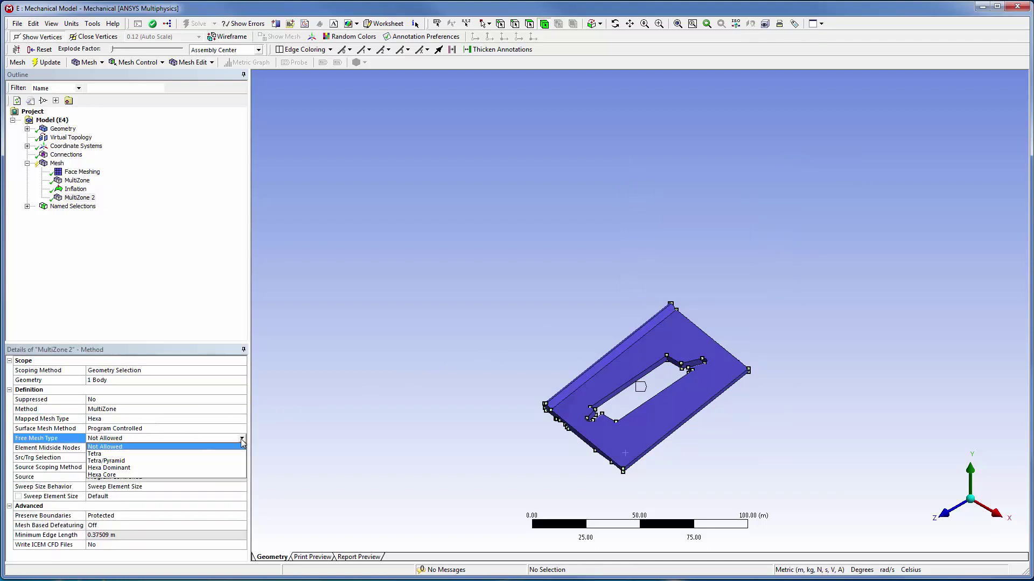
pyautogui.click(195, 468)
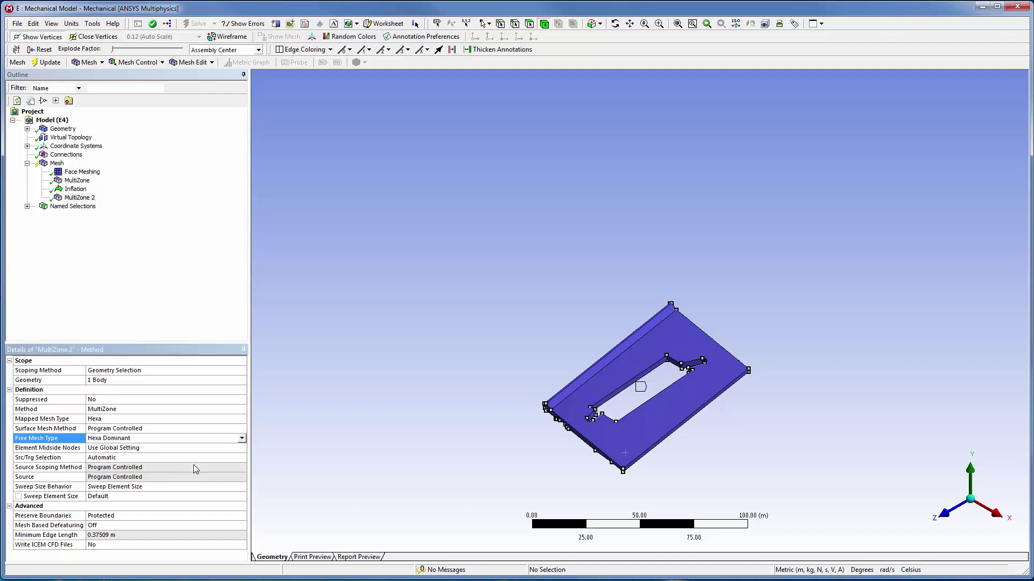
# Show all bodies again, then hide only the blade
pyautogui.rightClick(385, 391)
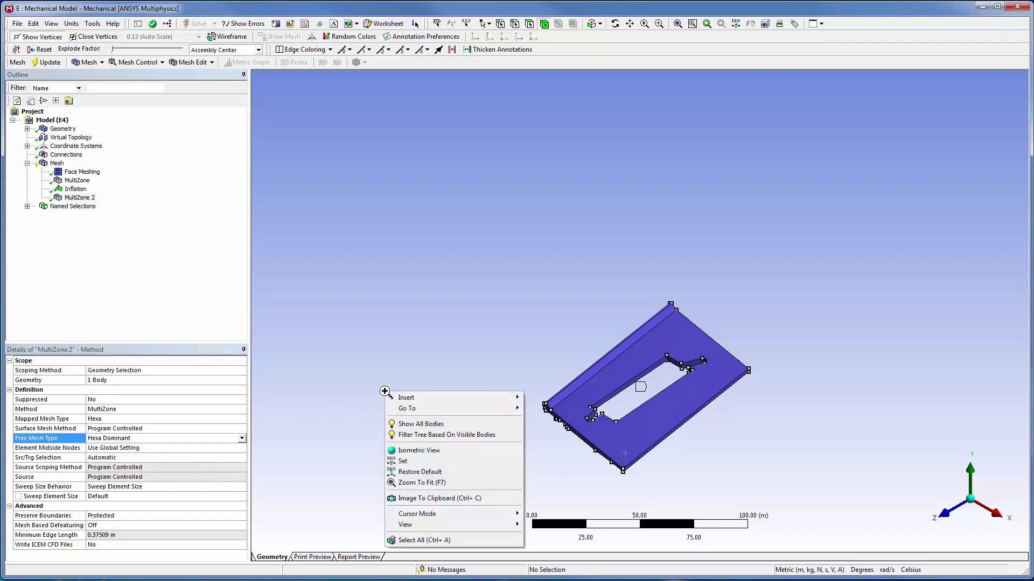
pyautogui.click(403, 424)
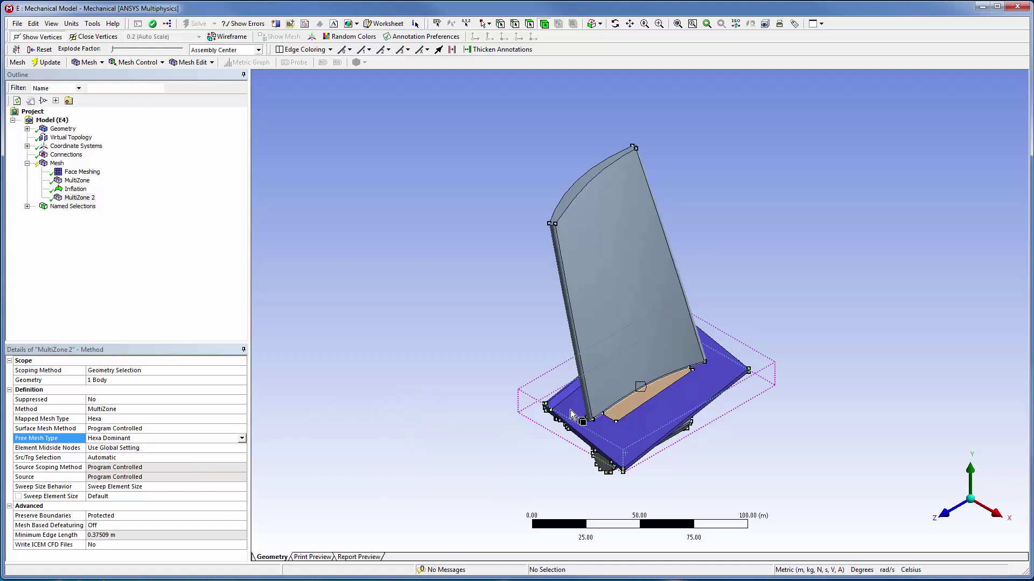
pyautogui.click(595, 399)
pyautogui.rightClick(597, 412)
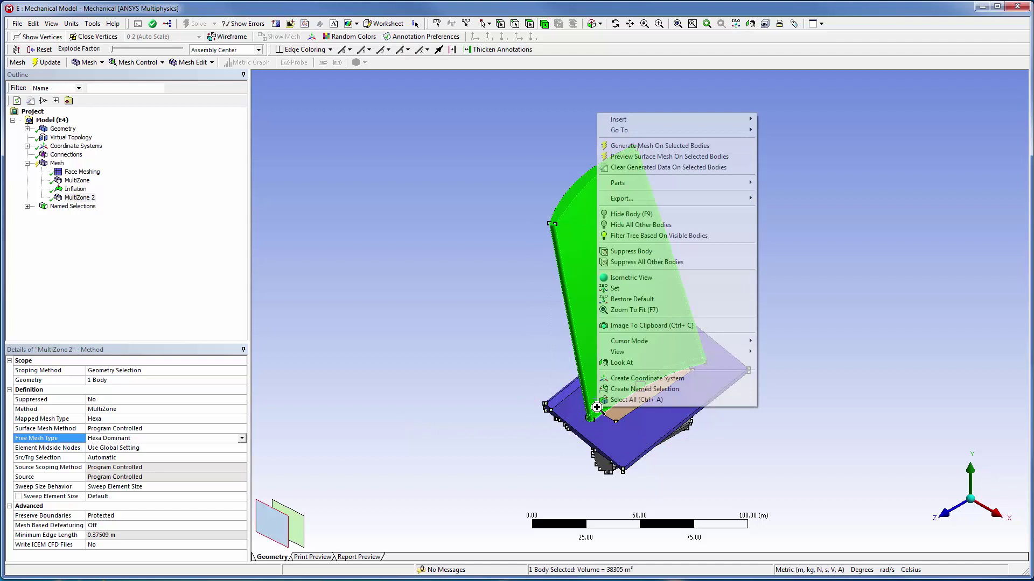
pyautogui.click(632, 214)
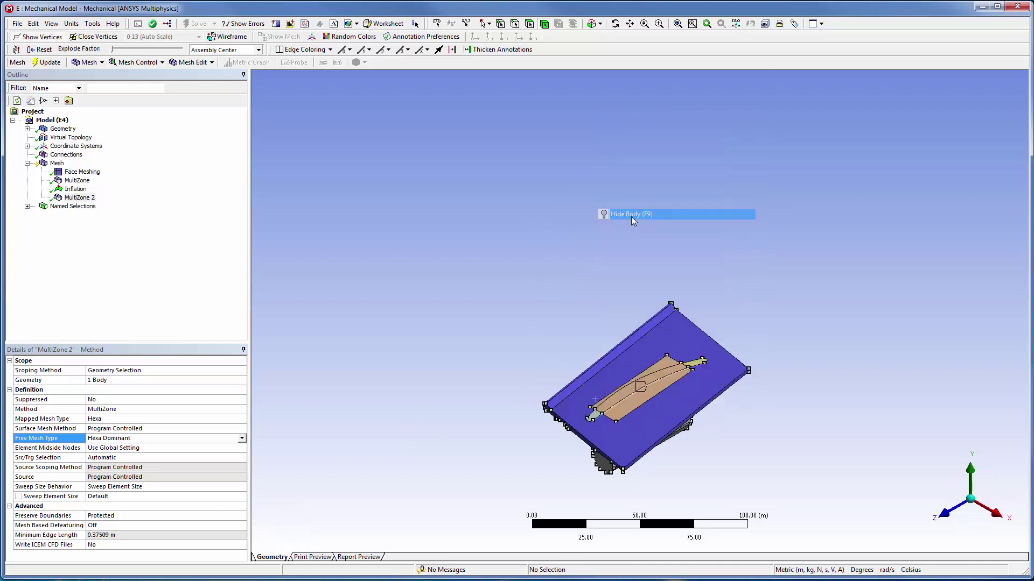
# Apply a Sweep method to the four sweepable bodies, then show all bodies including the blade
pyautogui.rightClick(56, 164)
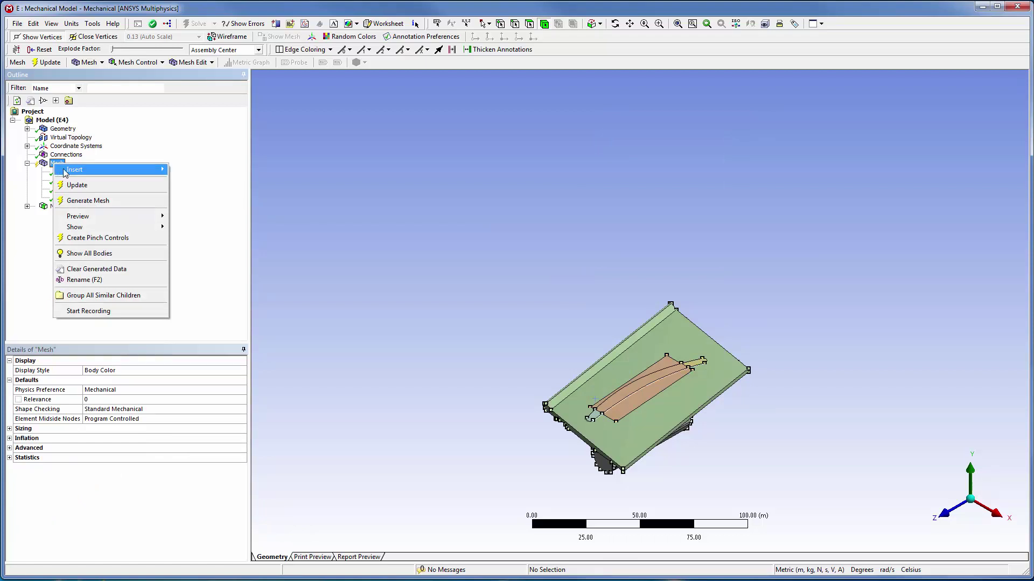
pyautogui.moveTo(102, 225)
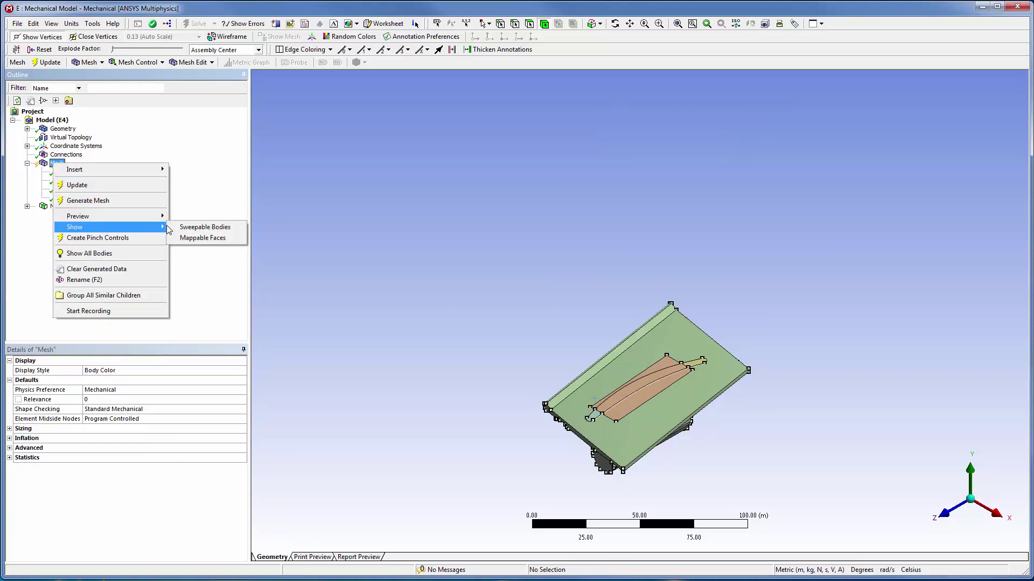
pyautogui.click(186, 227)
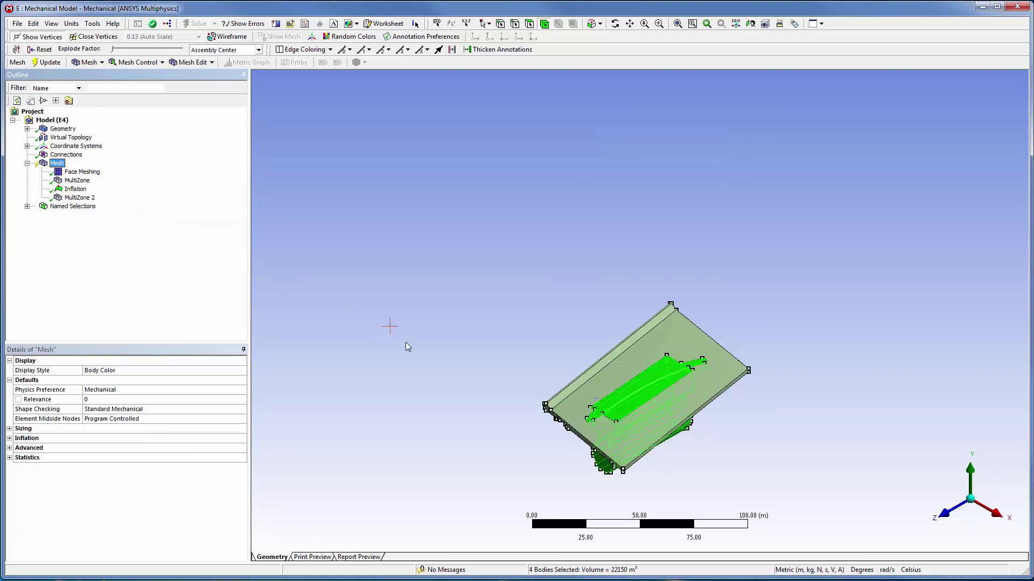
pyautogui.rightClick(621, 402)
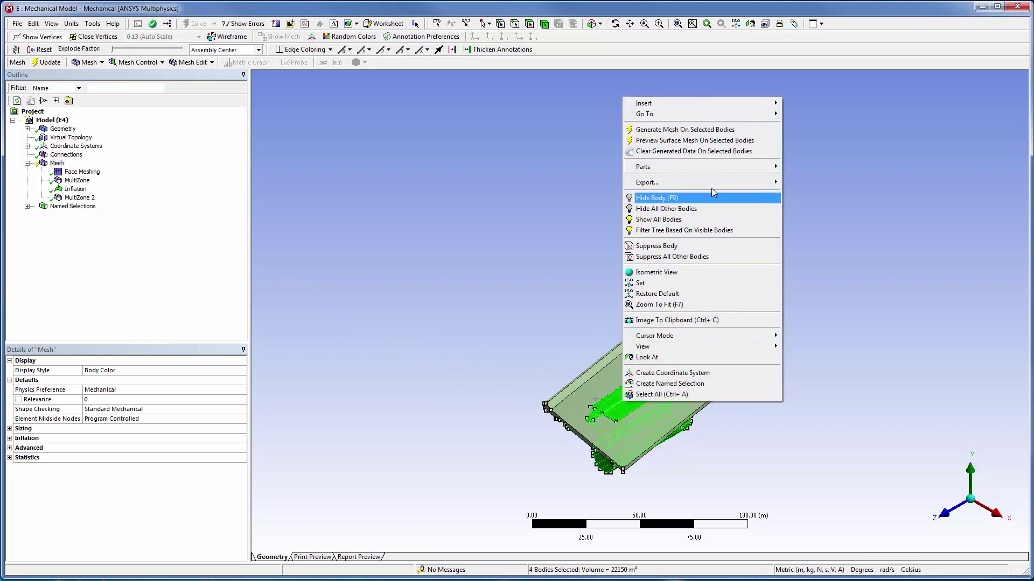
pyautogui.moveTo(733, 103)
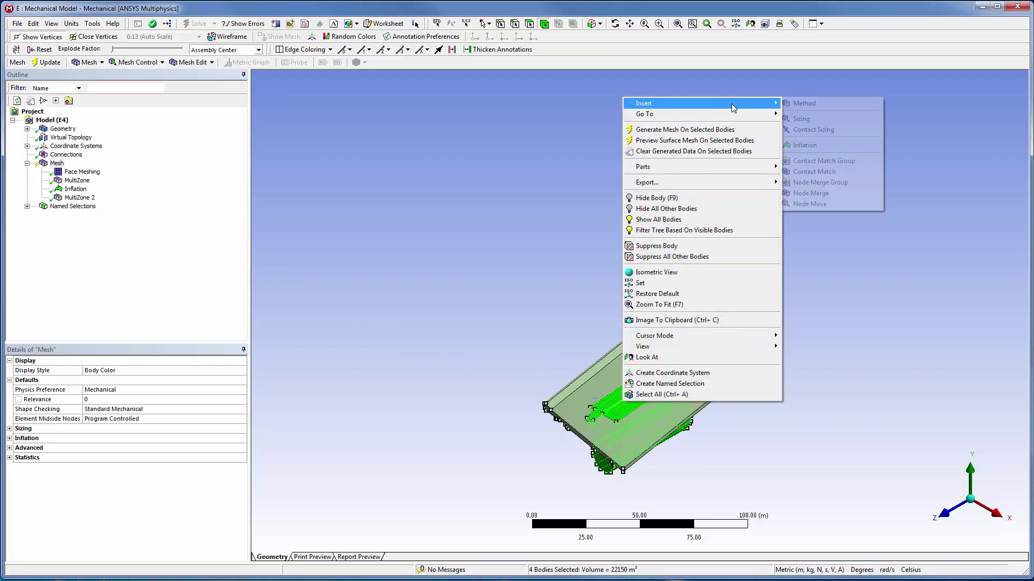
pyautogui.click(793, 104)
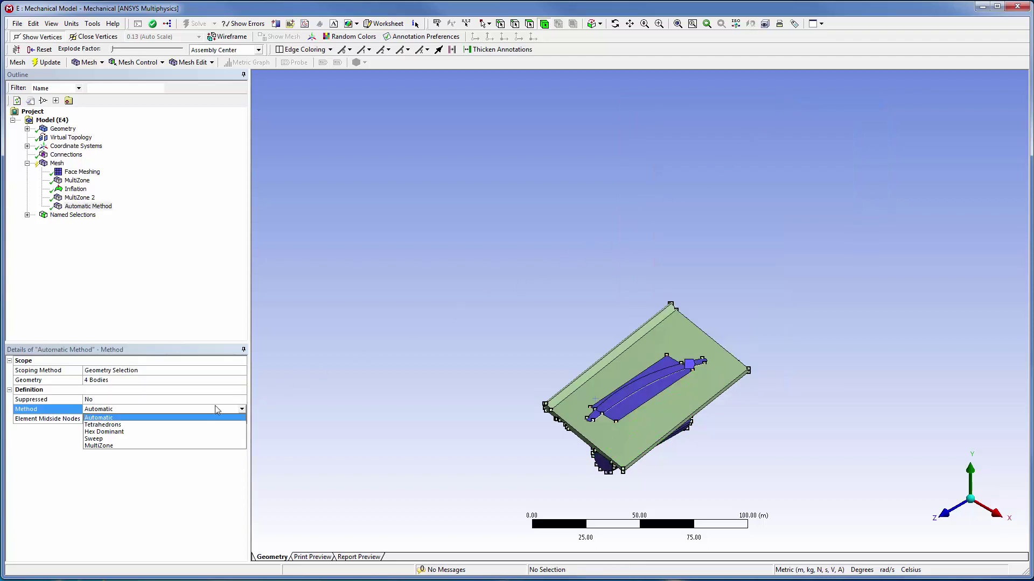
pyautogui.click(116, 439)
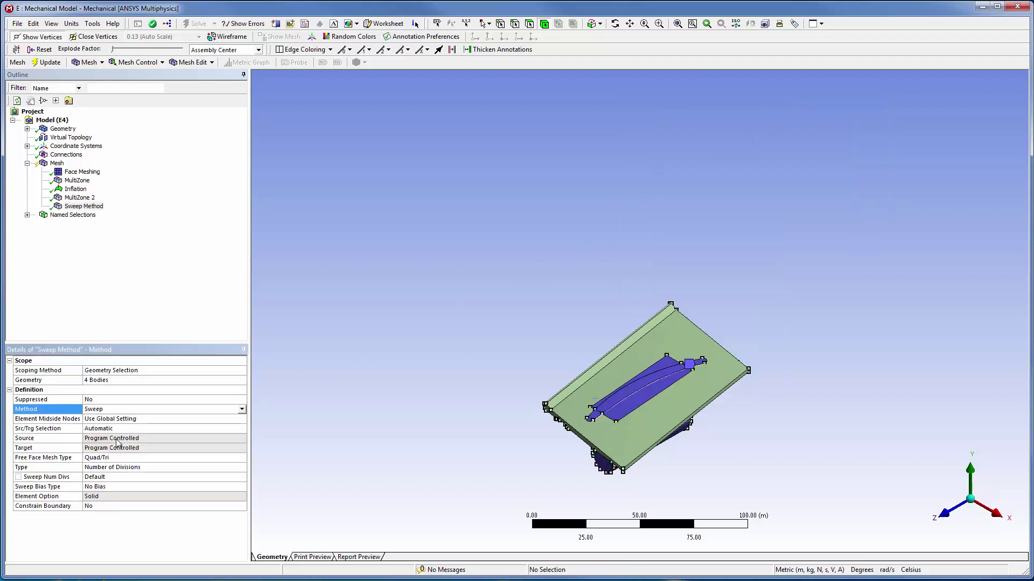
pyautogui.rightClick(422, 423)
pyautogui.click(446, 451)
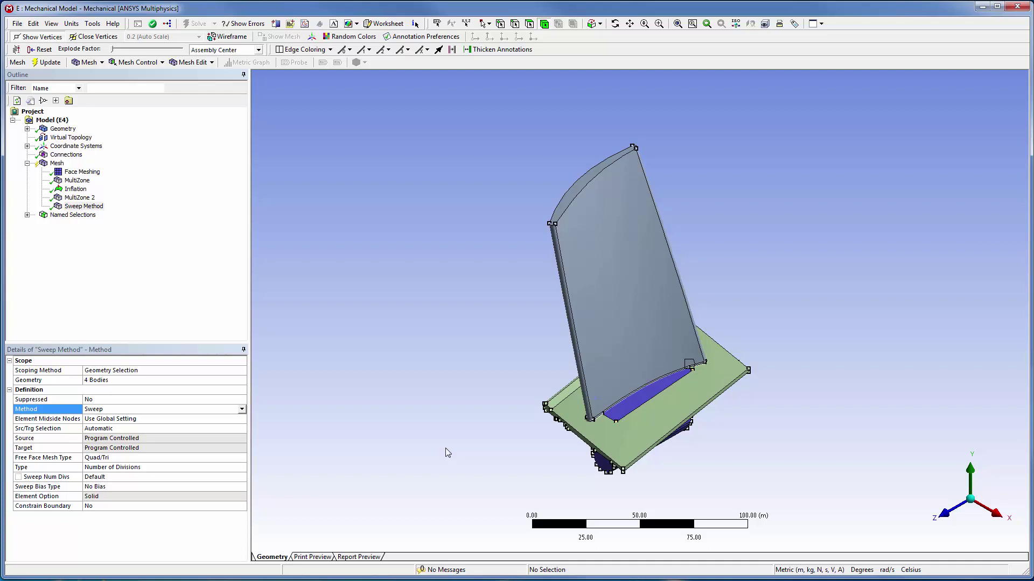
# Create named selection Mesh_1 from the blade body, then hide the blade
pyautogui.click(596, 410)
pyautogui.rightClick(596, 409)
pyautogui.click(616, 393)
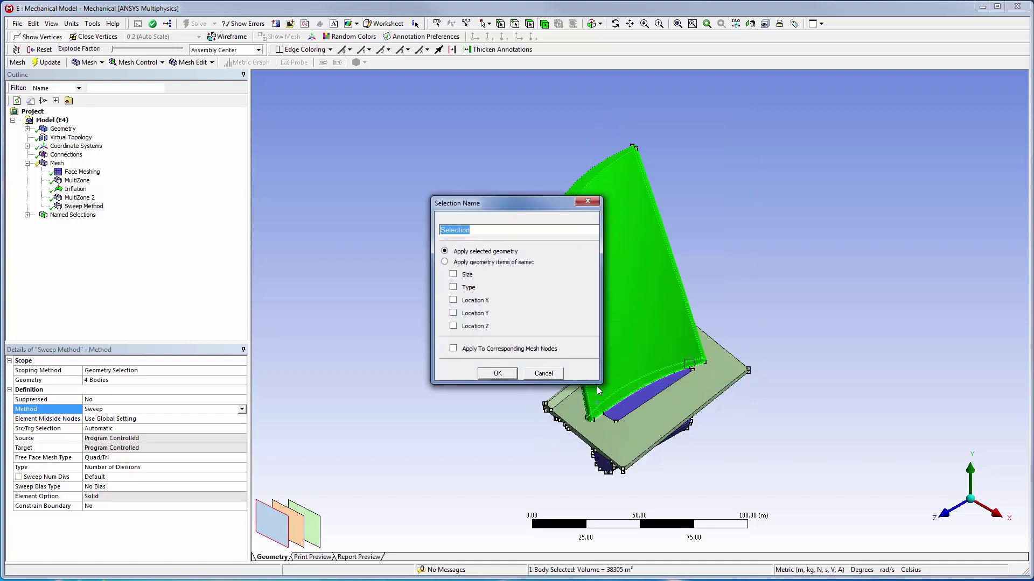
pyautogui.write('Mesh_1')
pyautogui.click(502, 373)
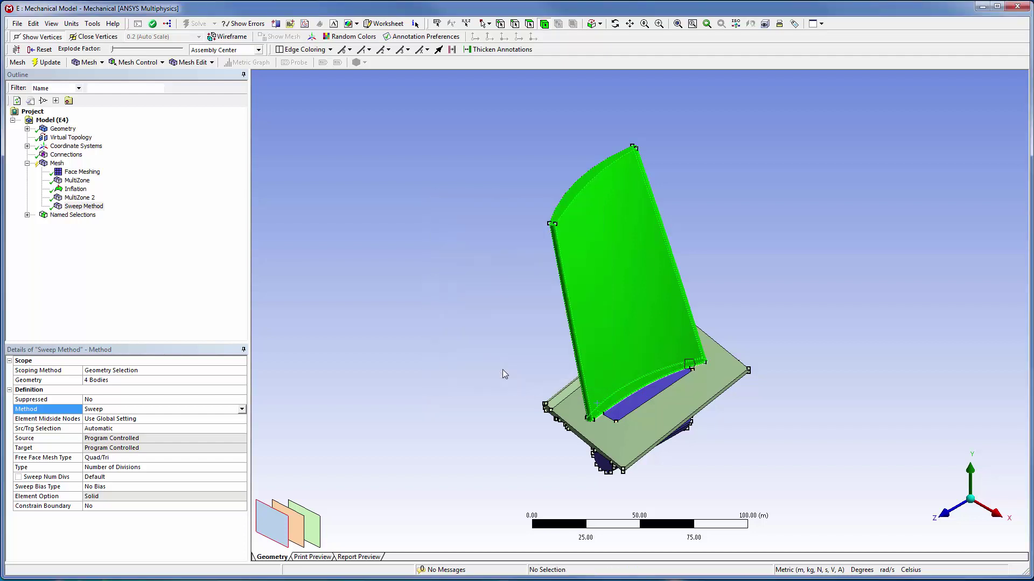
pyautogui.rightClick(596, 410)
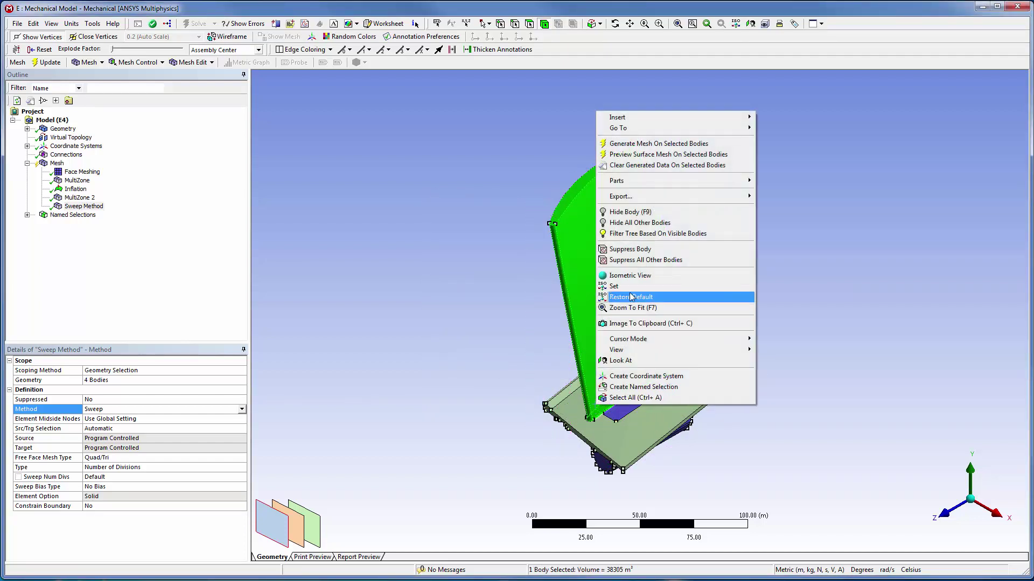
pyautogui.click(633, 212)
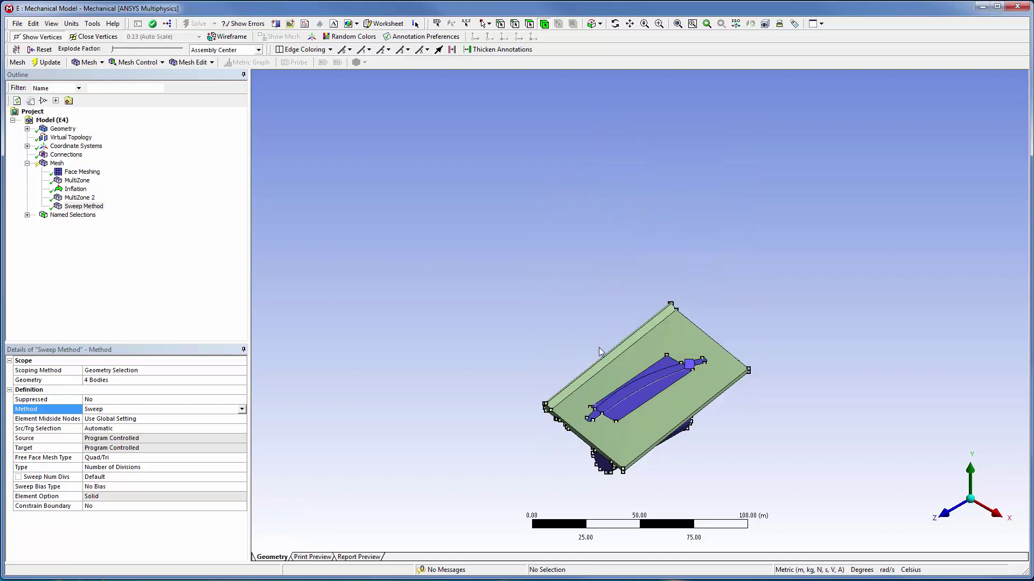
# Create named selection Mesh_2 from the three inner bodies
pyautogui.click(595, 413)
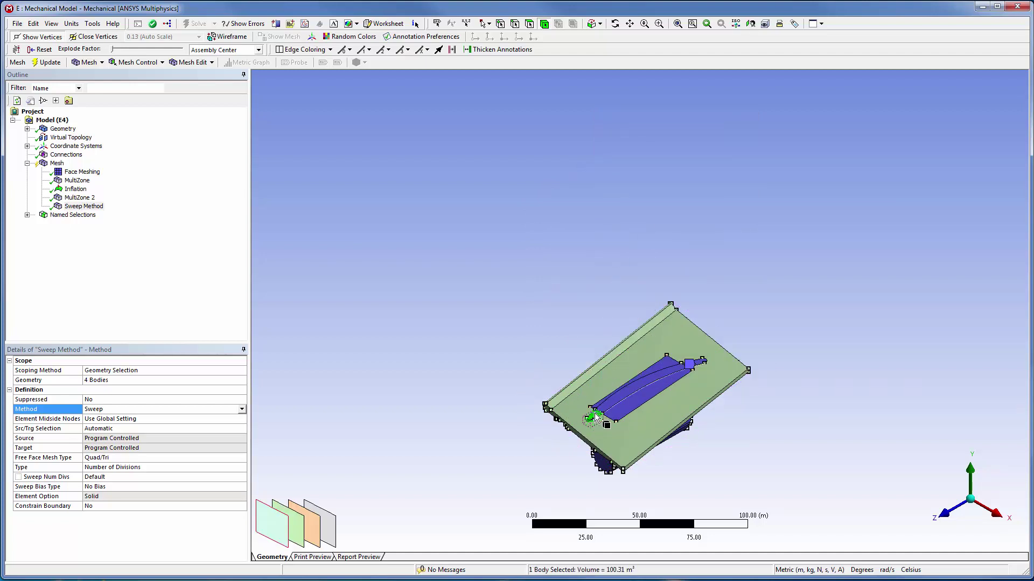
pyautogui.keyDown('ctrl'); pyautogui.click(627, 401); pyautogui.keyUp('ctrl')
pyautogui.keyDown('ctrl'); pyautogui.click(700, 365); pyautogui.keyUp('ctrl')
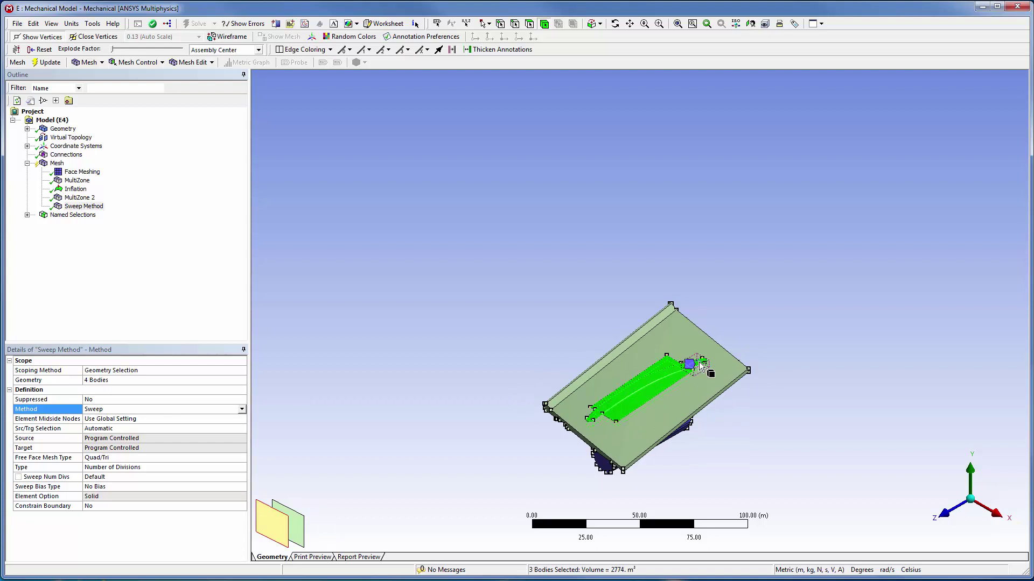
pyautogui.rightClick(626, 403)
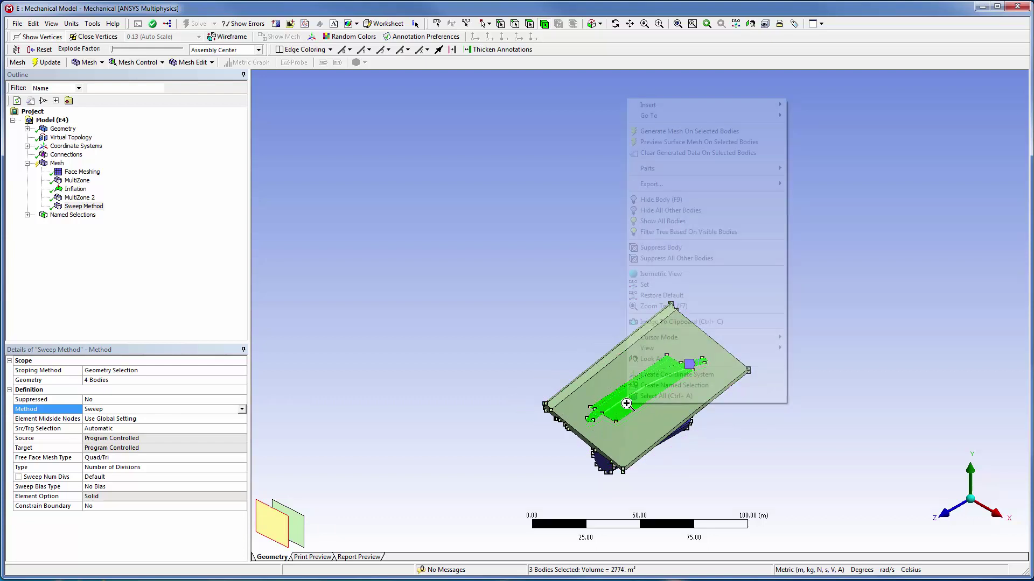
pyautogui.click(650, 388)
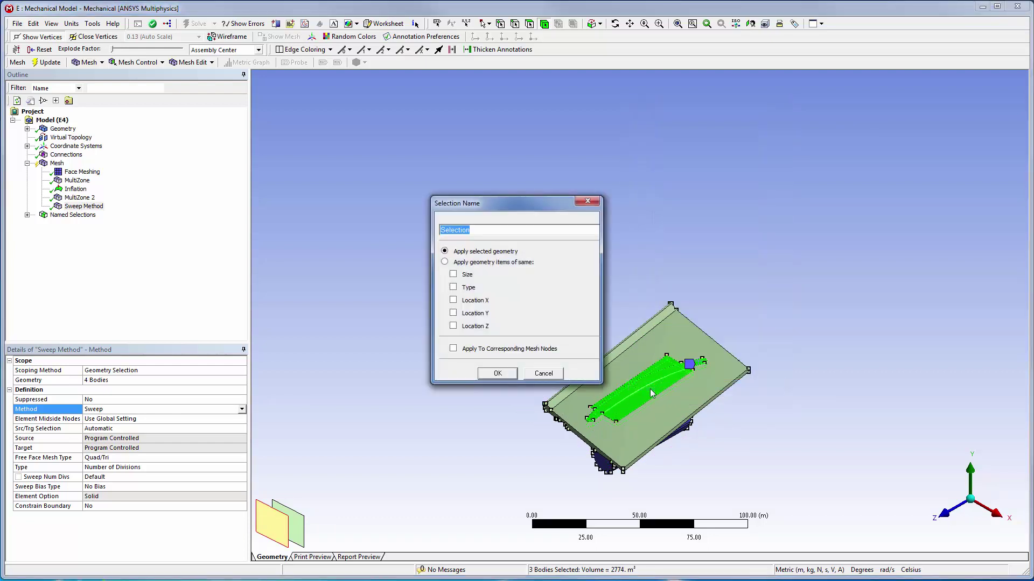
pyautogui.write('Mesh_2')
pyautogui.click(497, 374)
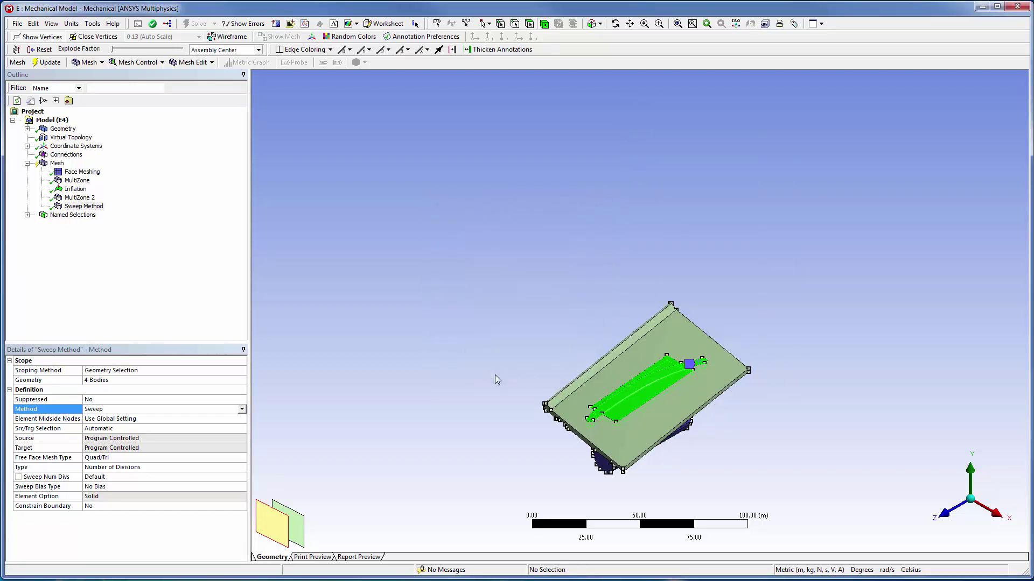
# Create named selection Mesh_3 from the base plate body
pyautogui.click(623, 461)
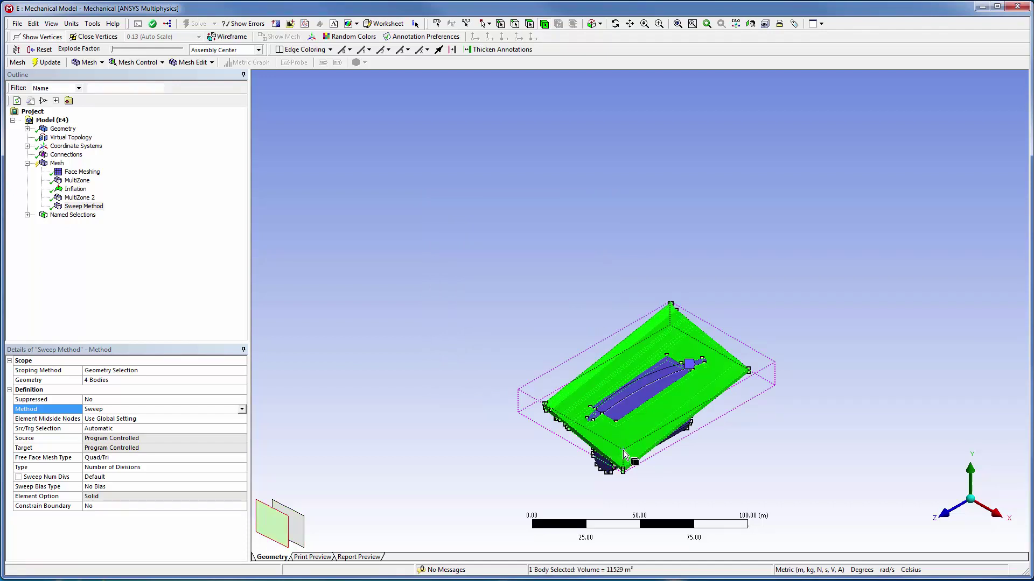
pyautogui.rightClick(623, 462)
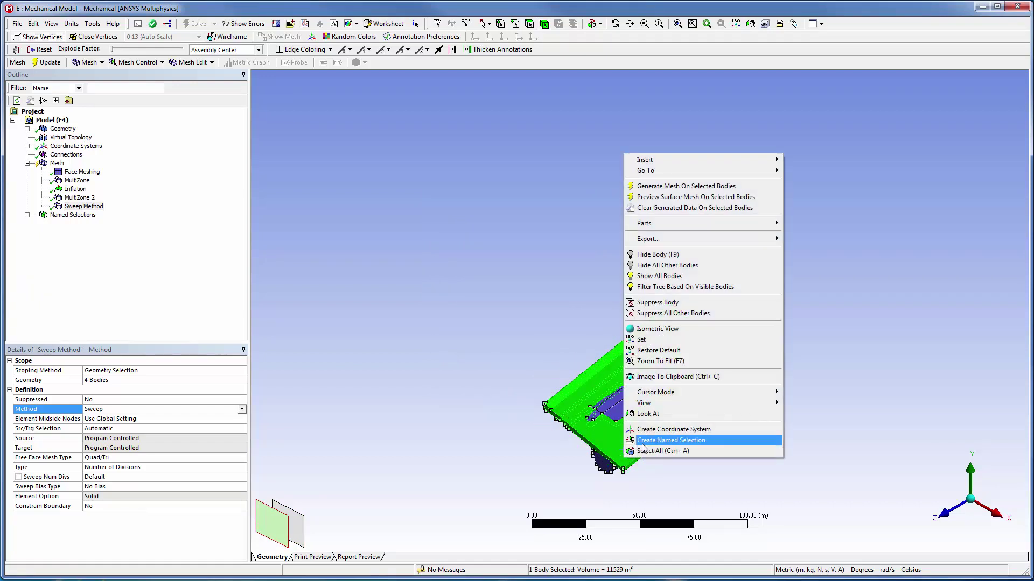
pyautogui.click(642, 442)
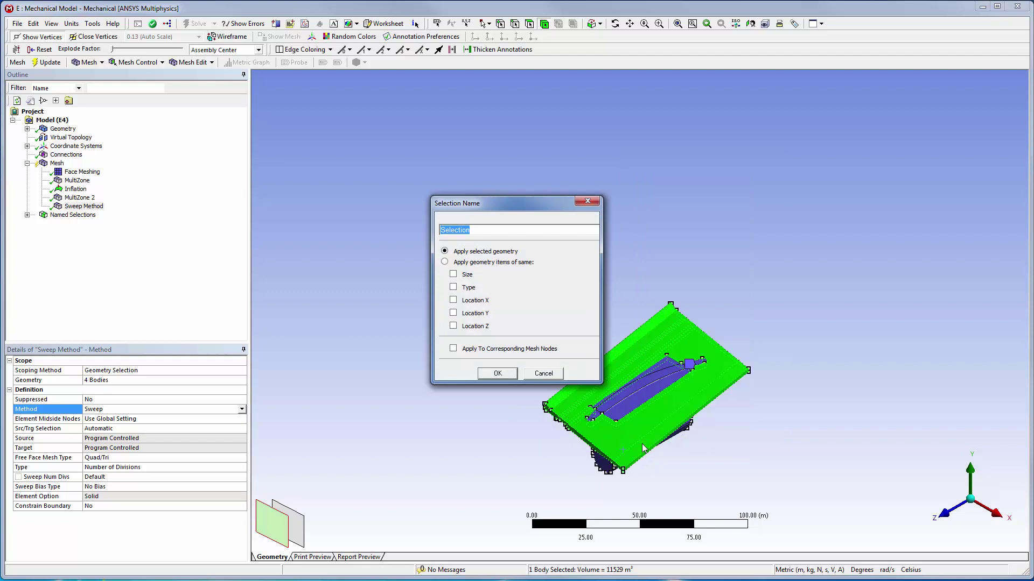
pyautogui.write('Mesh_3')
pyautogui.click(499, 374)
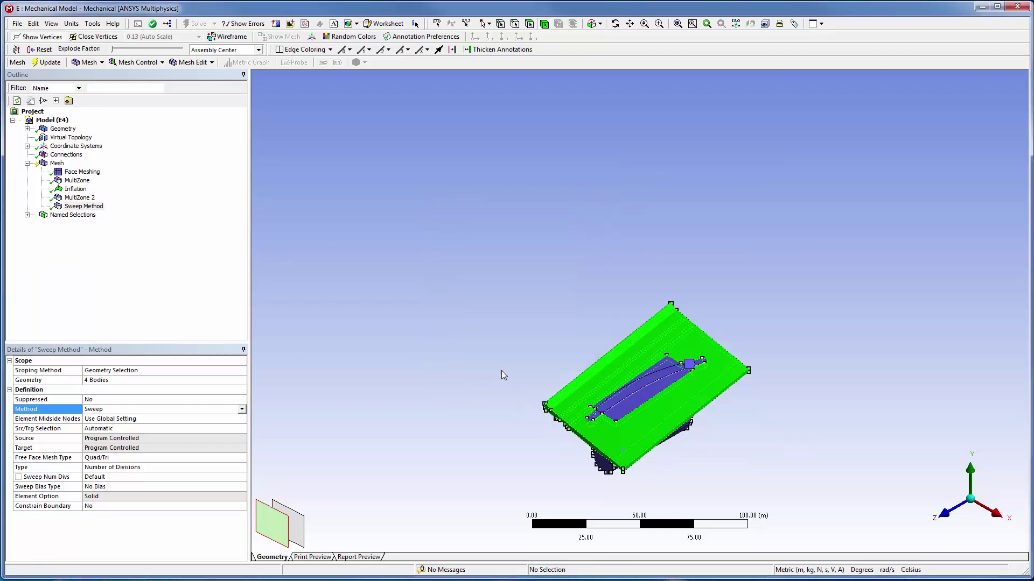
# Show the hidden blade again and open the Mesh worksheet
pyautogui.rightClick(450, 408)
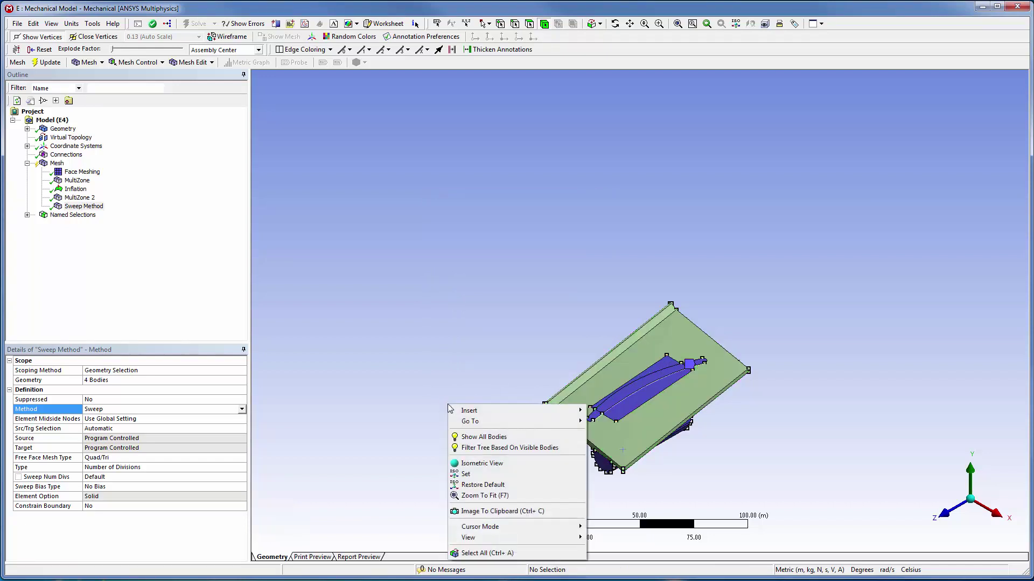
pyautogui.click(485, 438)
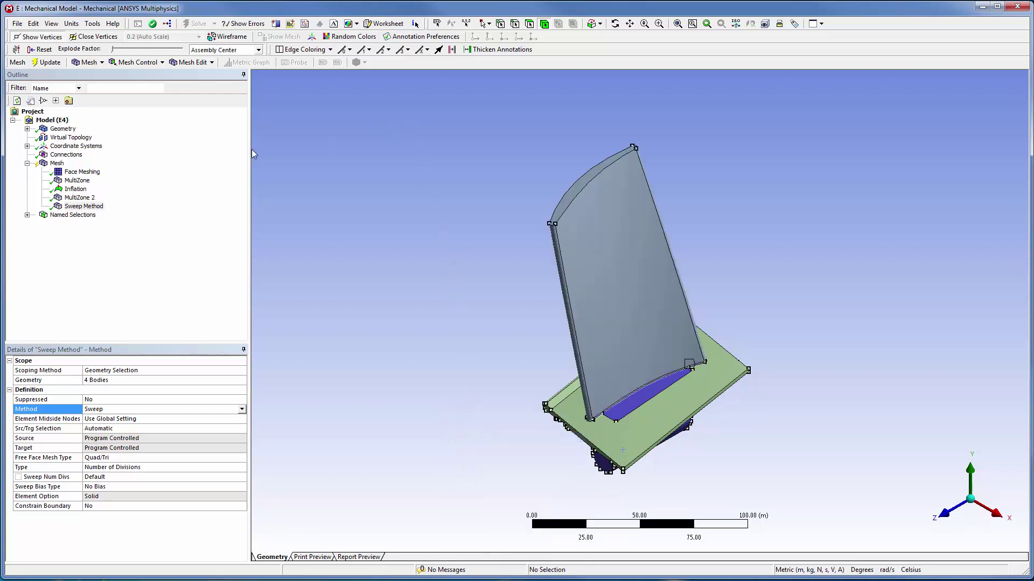
pyautogui.click(56, 164)
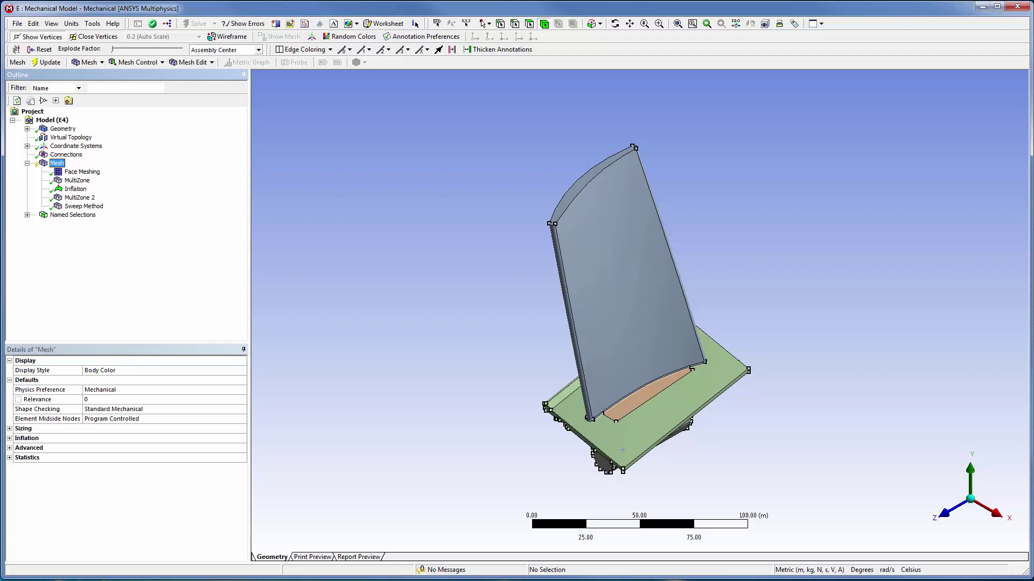
pyautogui.click(383, 24)
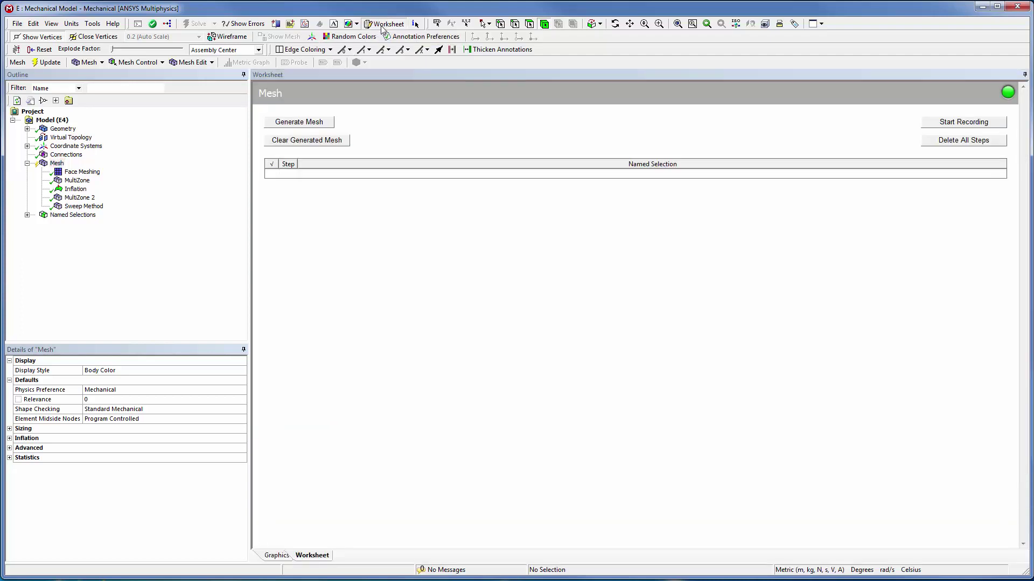
# Add three worksheet meshing steps assigned to Mesh_1, Mesh_2 and Mesh_3 in order
pyautogui.rightClick(452, 177)
pyautogui.click(476, 179)
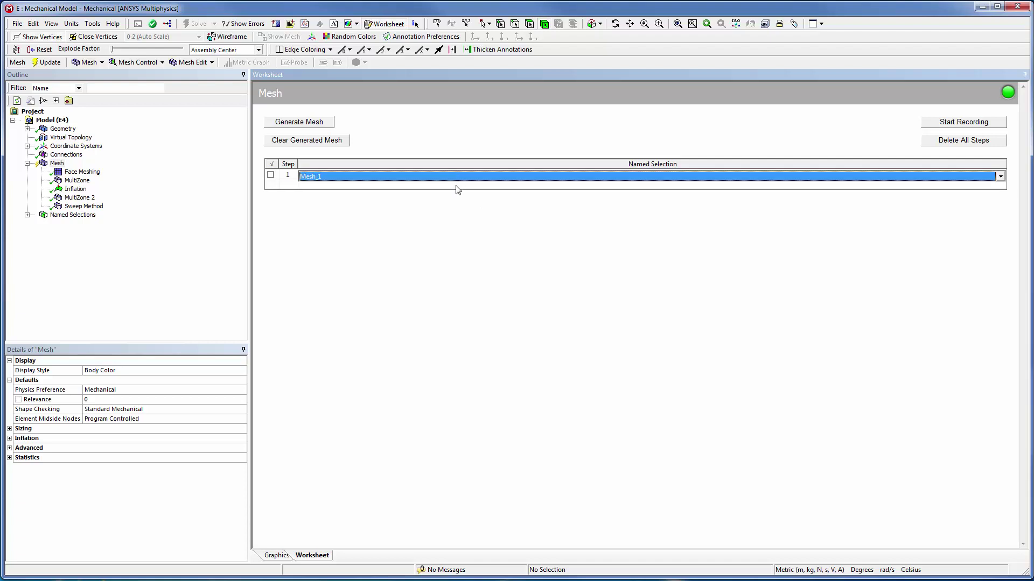
pyautogui.click(457, 188)
pyautogui.rightClick(457, 189)
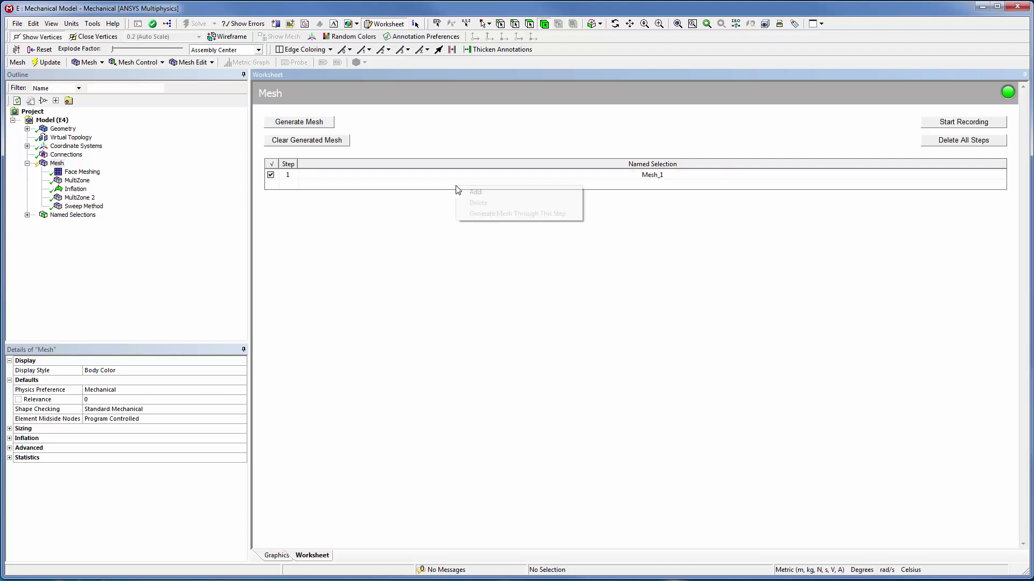
pyautogui.click(488, 194)
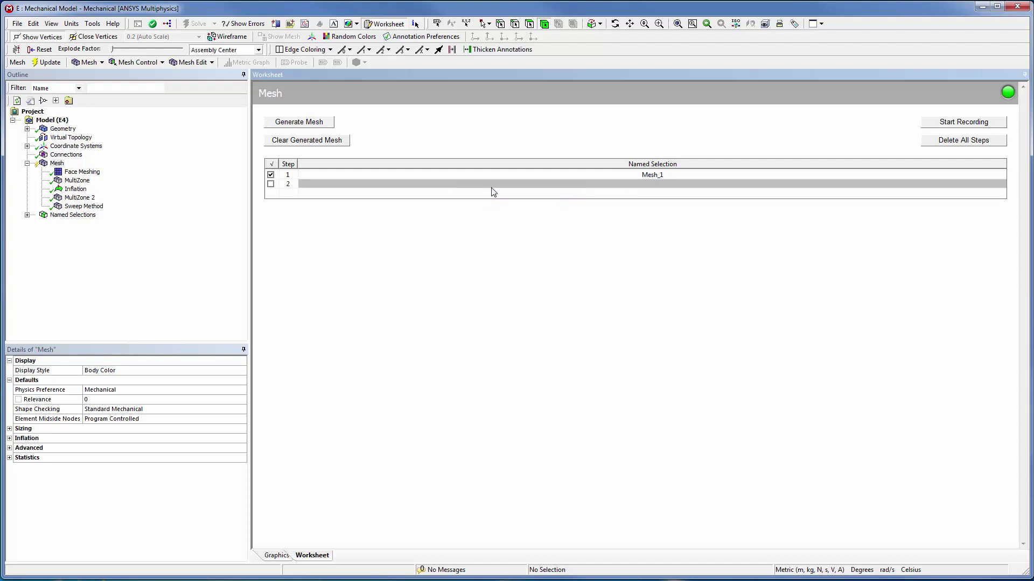
pyautogui.click(493, 185)
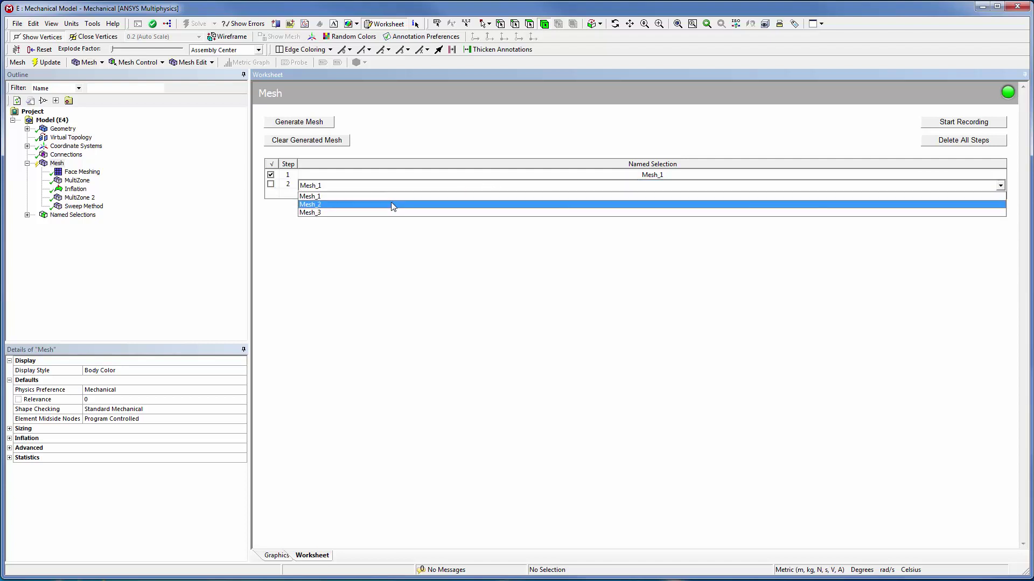
pyautogui.click(392, 202)
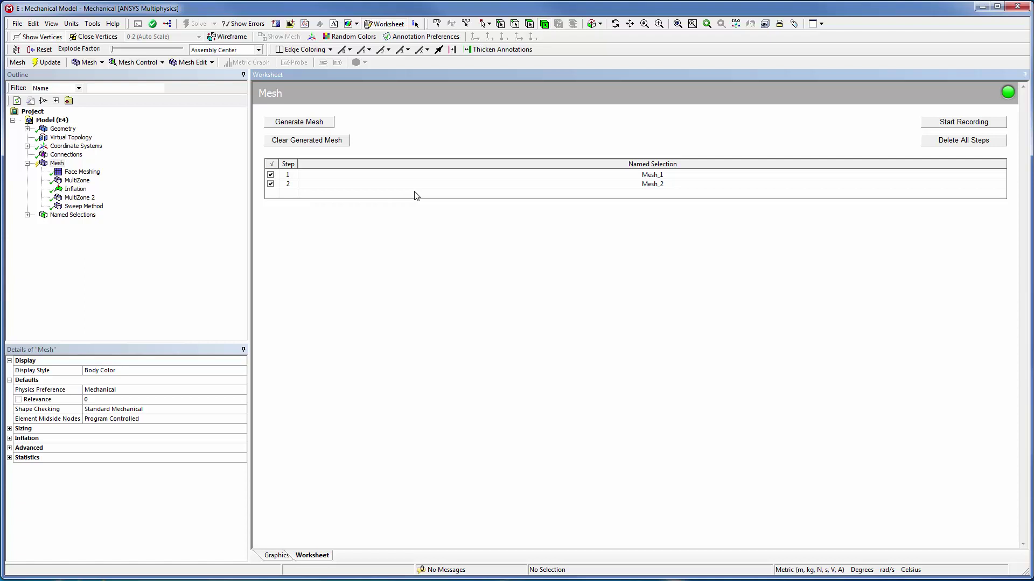
pyautogui.rightClick(415, 196)
pyautogui.click(428, 197)
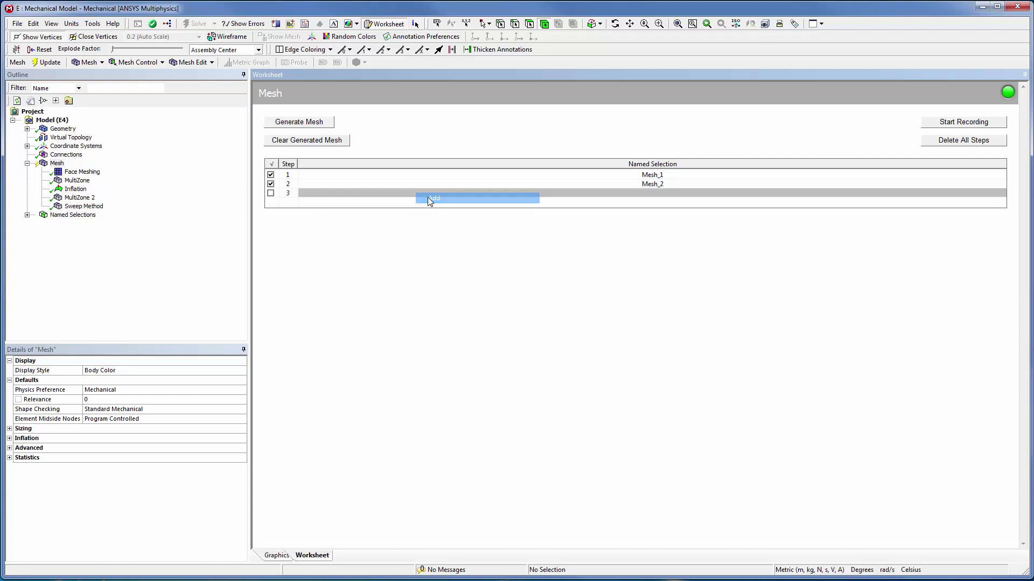
pyautogui.click(442, 198)
pyautogui.click(443, 197)
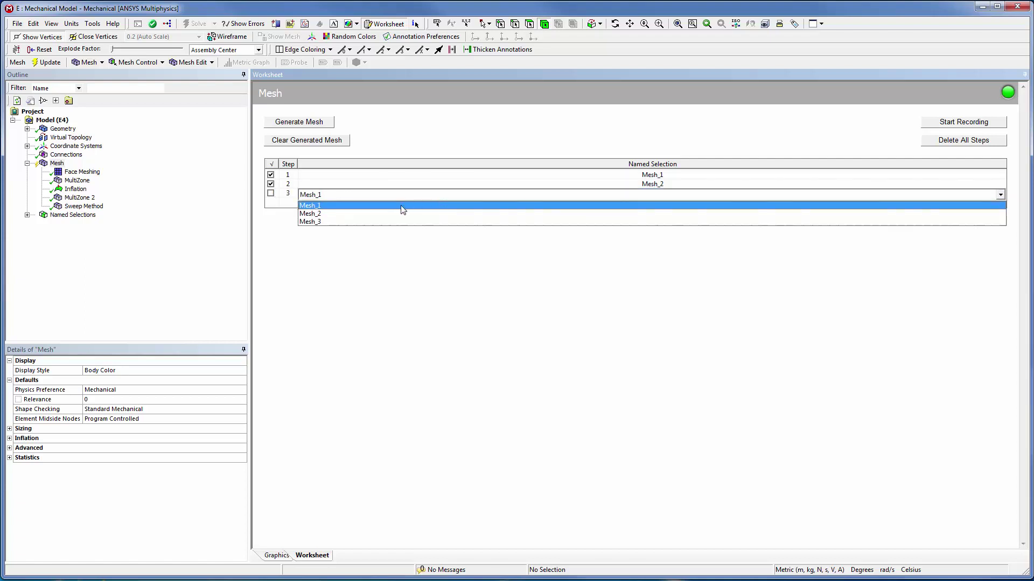
pyautogui.click(382, 222)
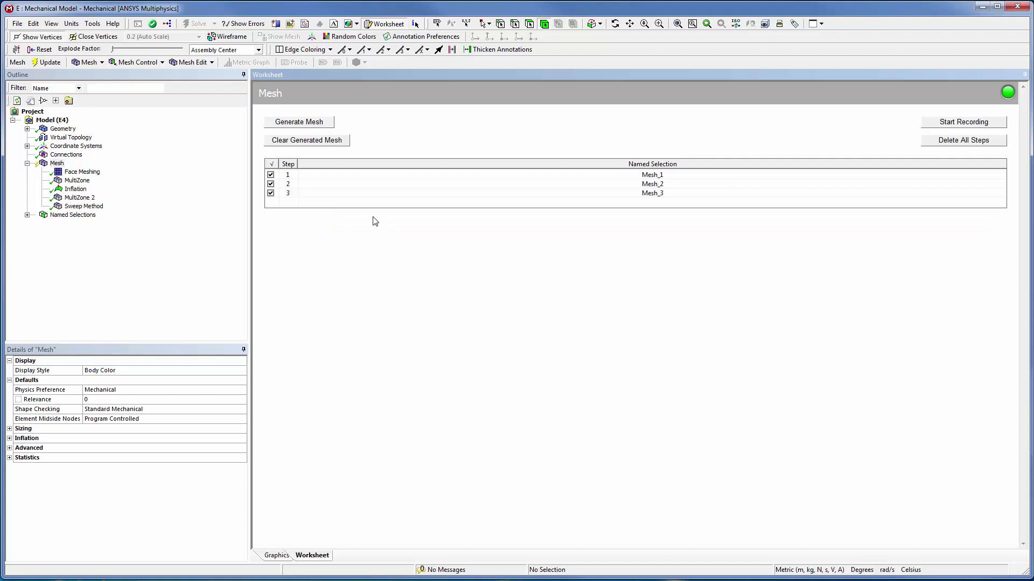
# Generate the mesh from the worksheet's Mesh_1, Mesh_2, Mesh_3 sequence
pyautogui.click(305, 126)
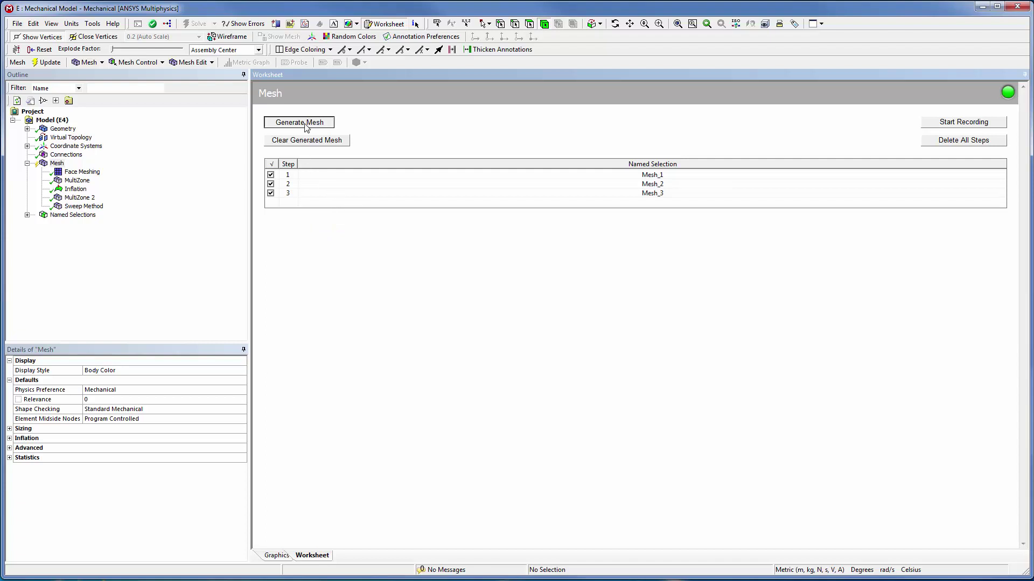